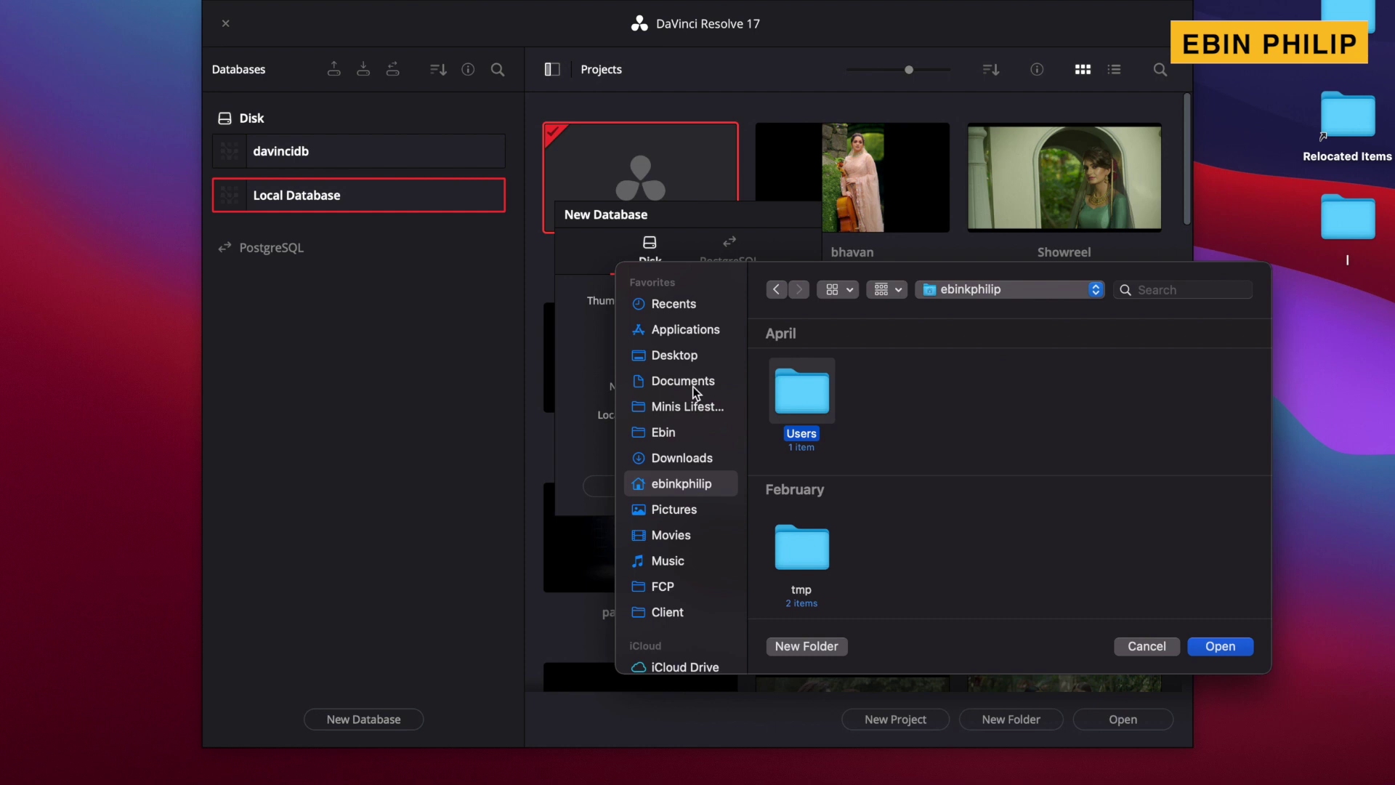
Try creating the davinci3 database in db2, dismiss the non-empty folder alert, and cancel
double_click(802, 389)
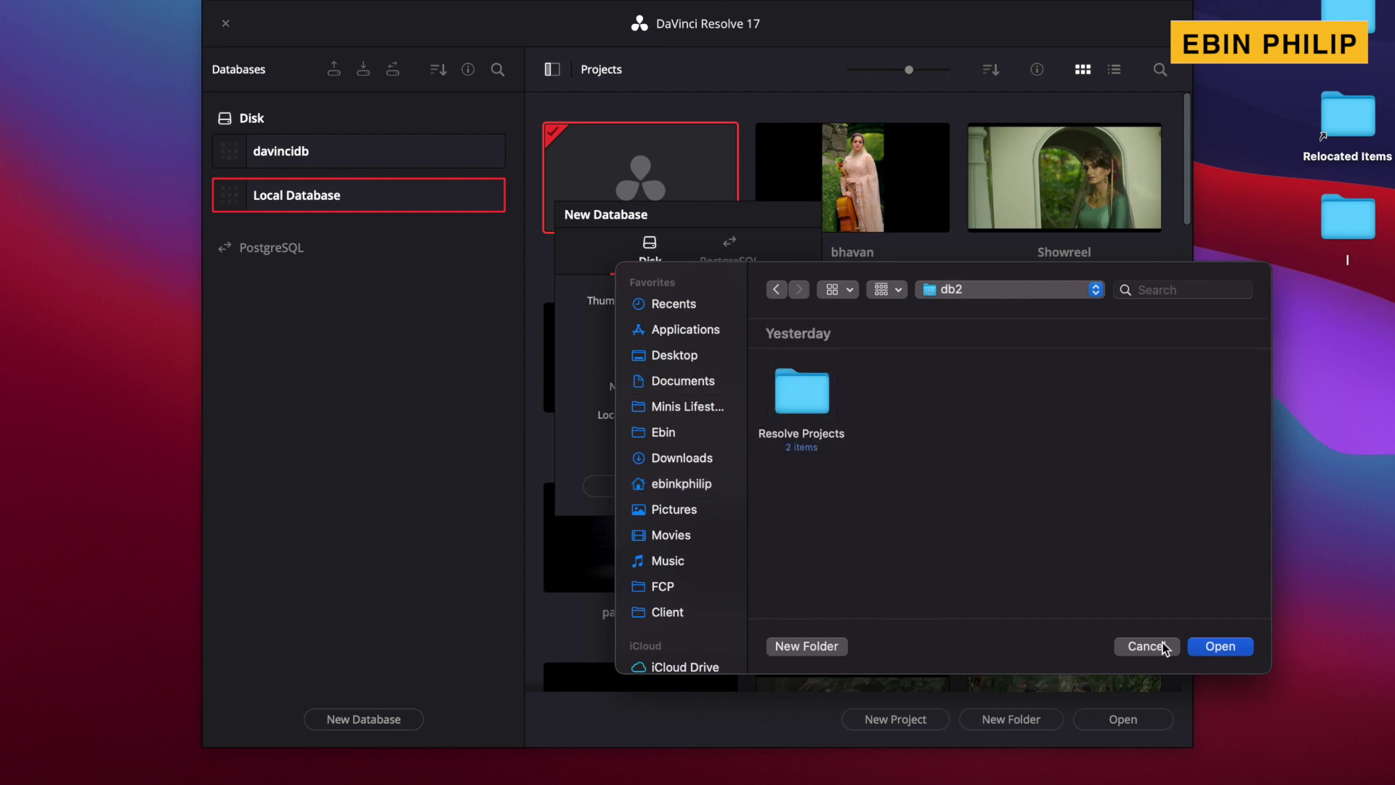
click(1214, 646)
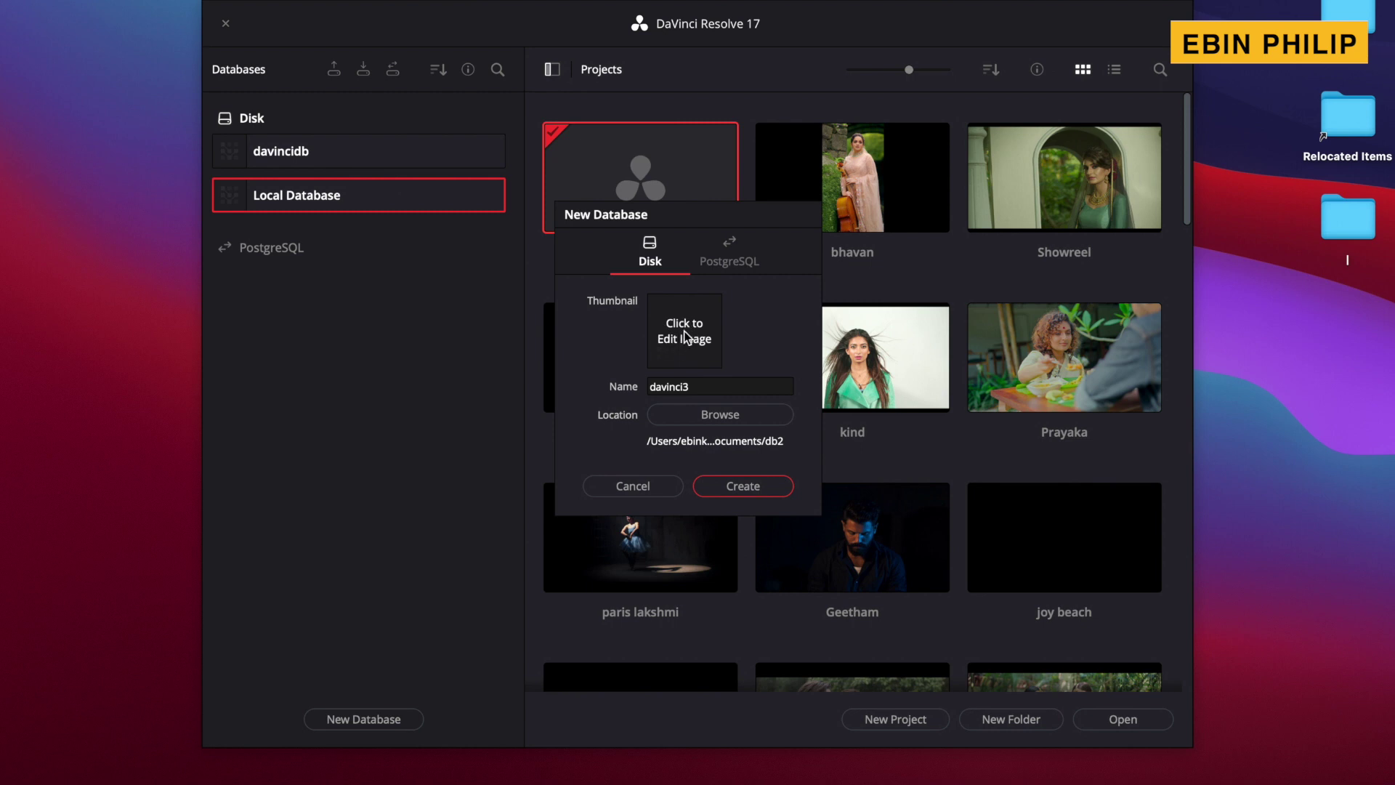
click(753, 490)
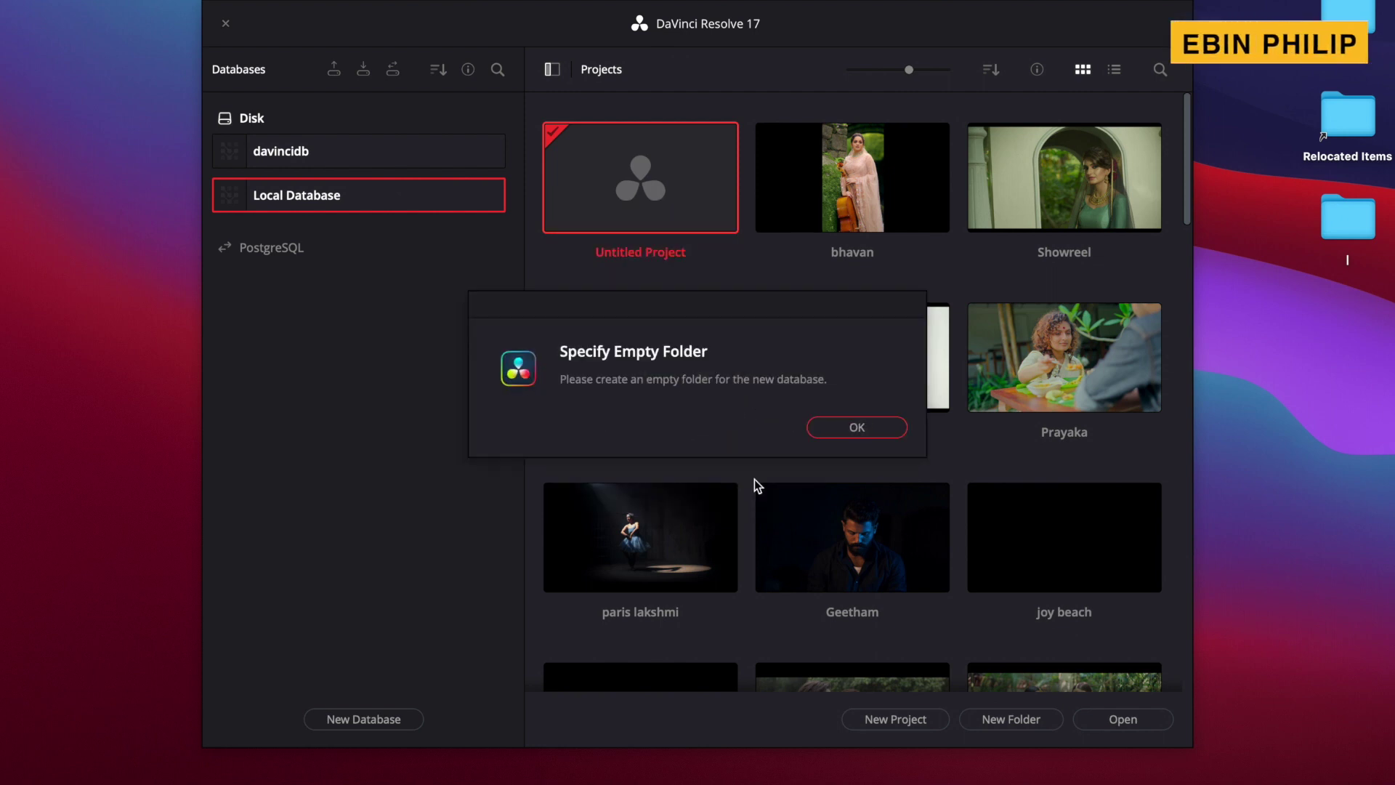
click(859, 420)
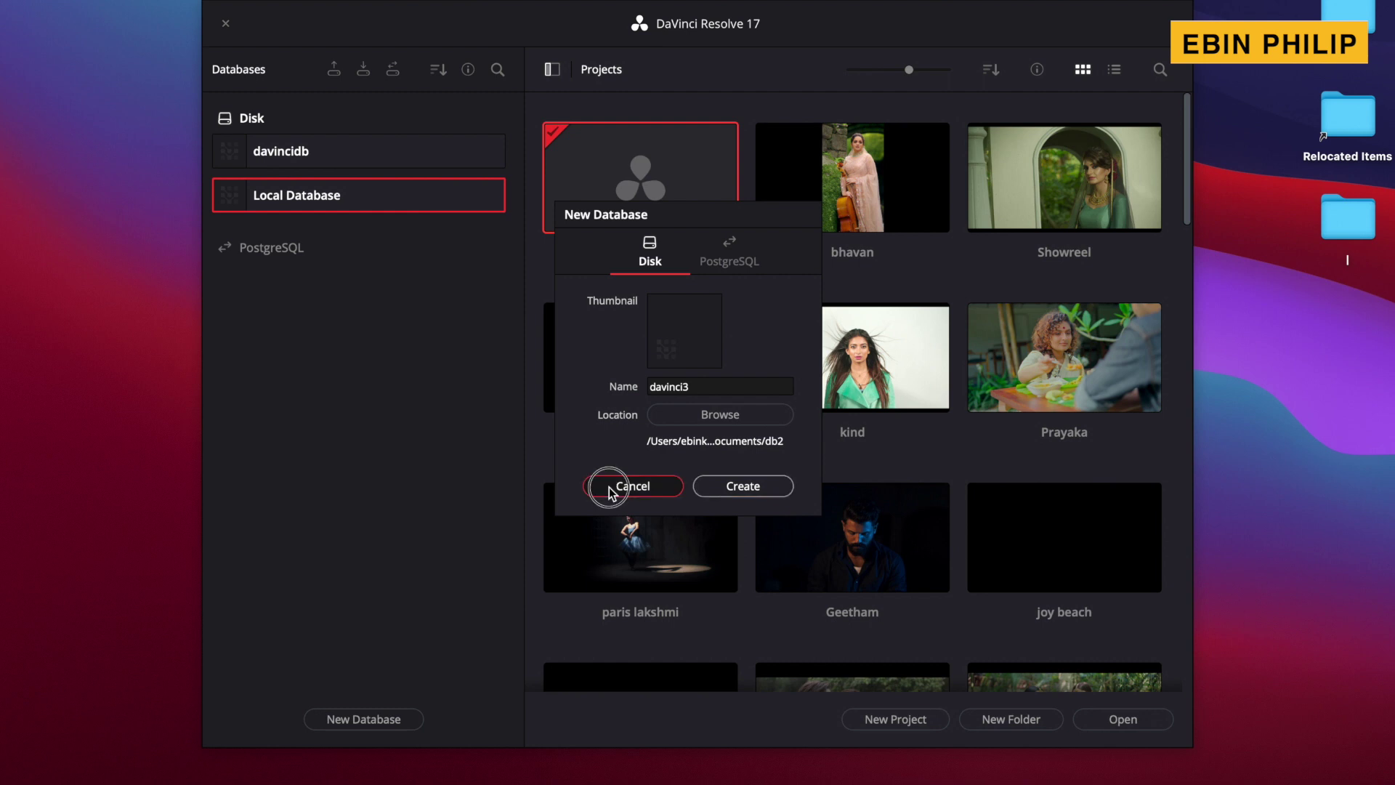
click(611, 484)
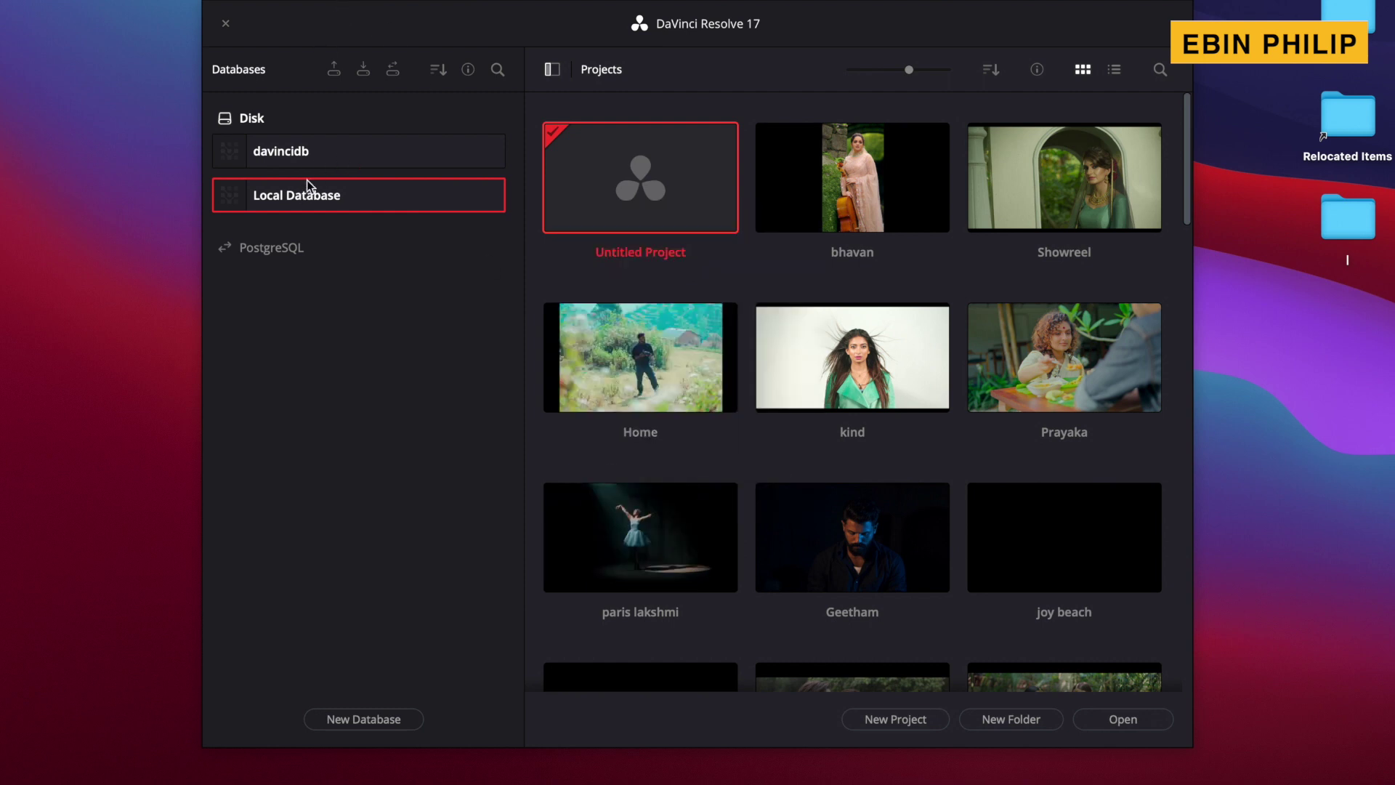
Switch to the davincidb database, open the Showreel project, and open Preferences
click(288, 157)
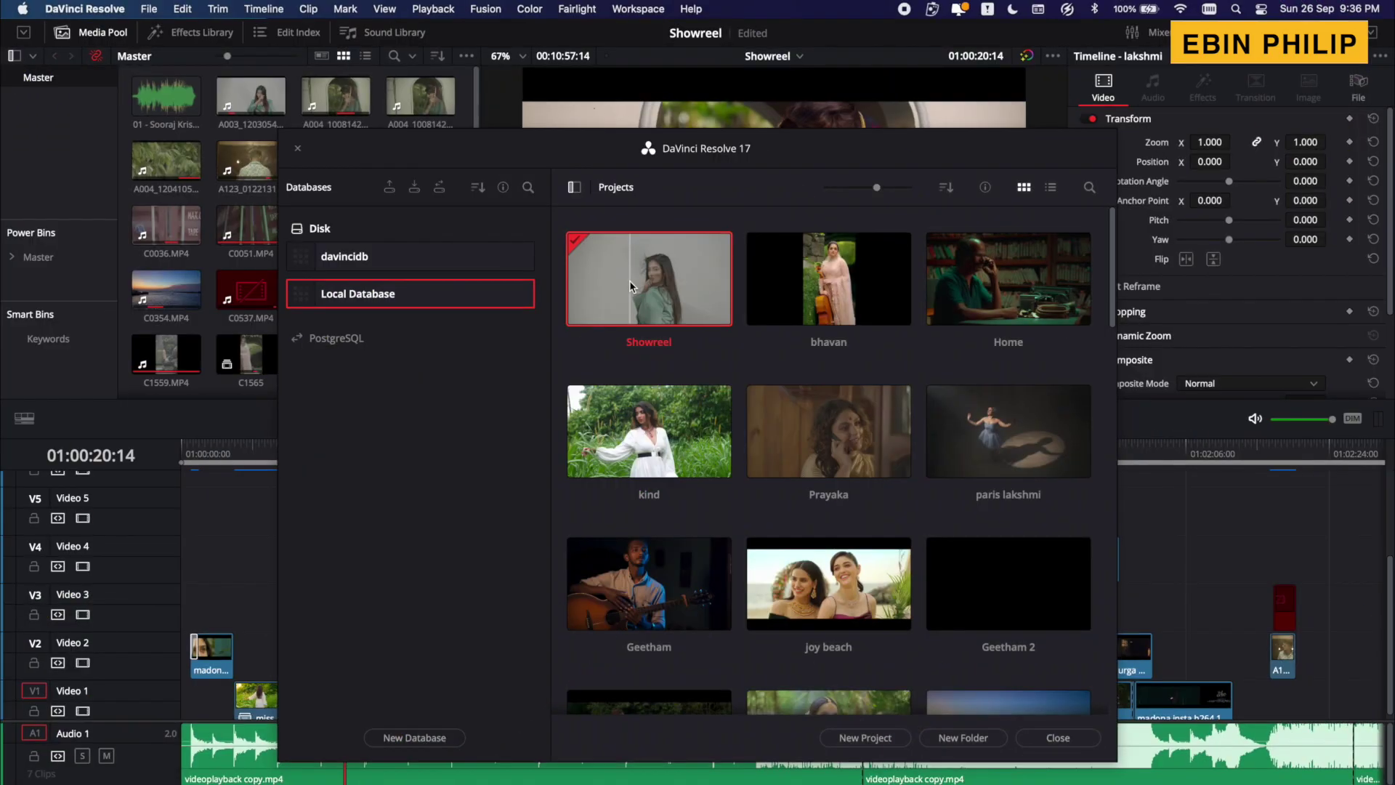
double_click(629, 281)
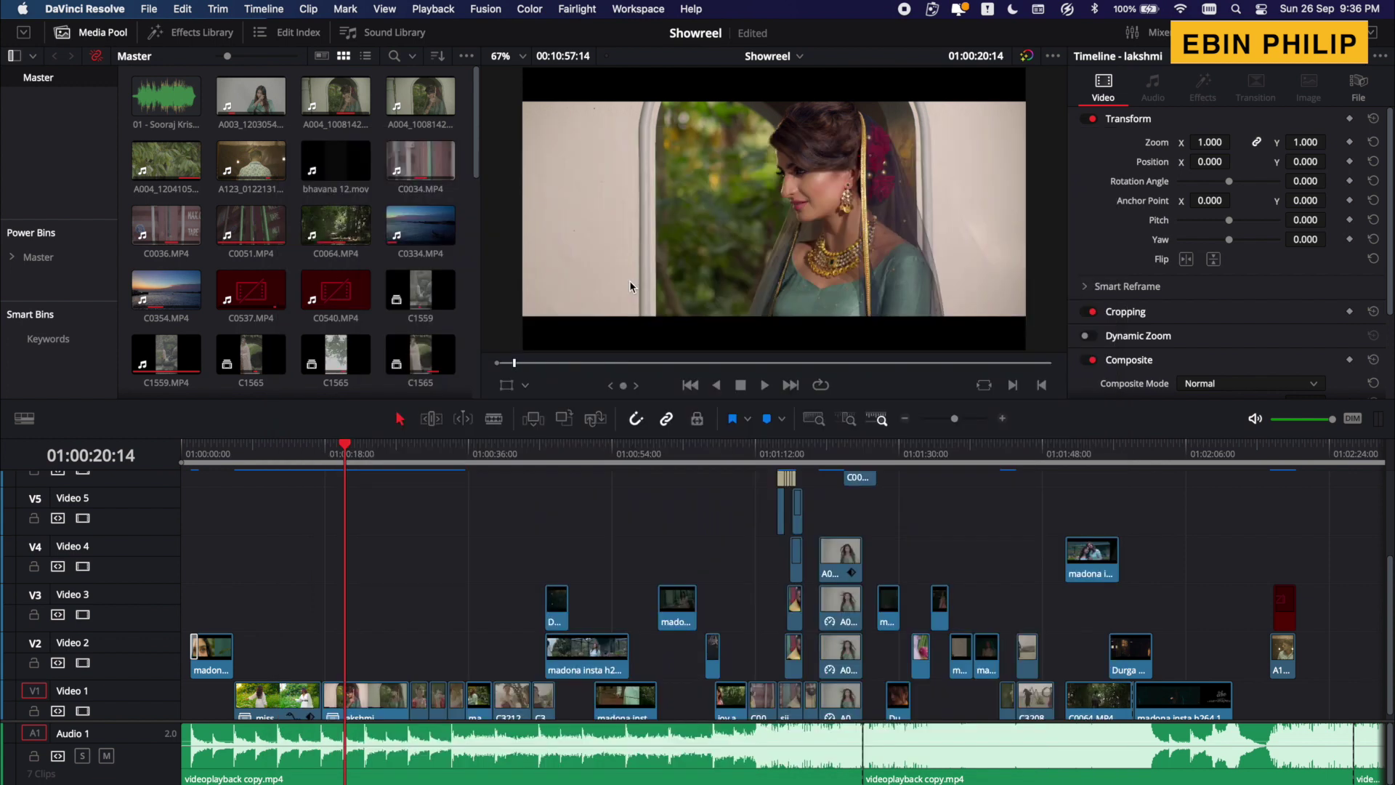
click(149, 9)
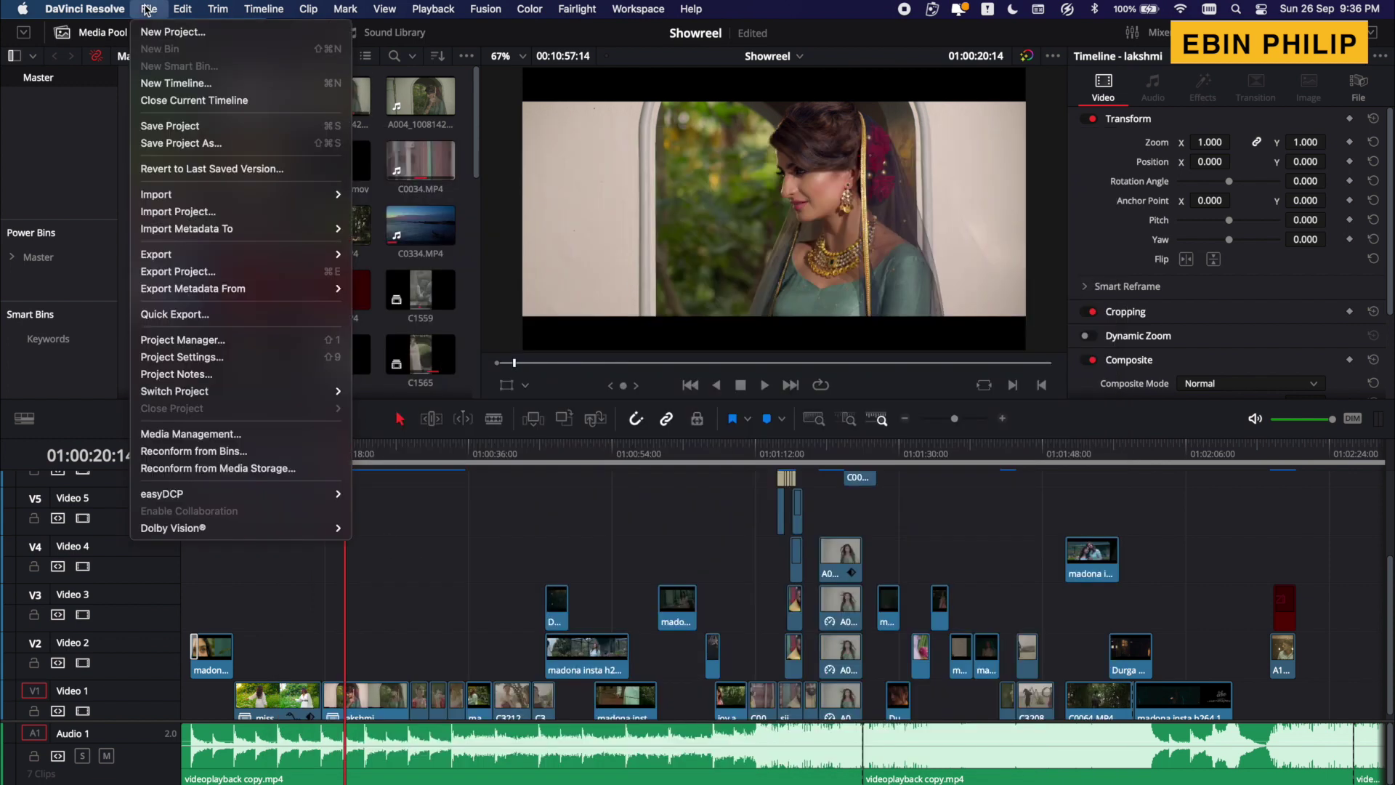
mouse_move(85, 9)
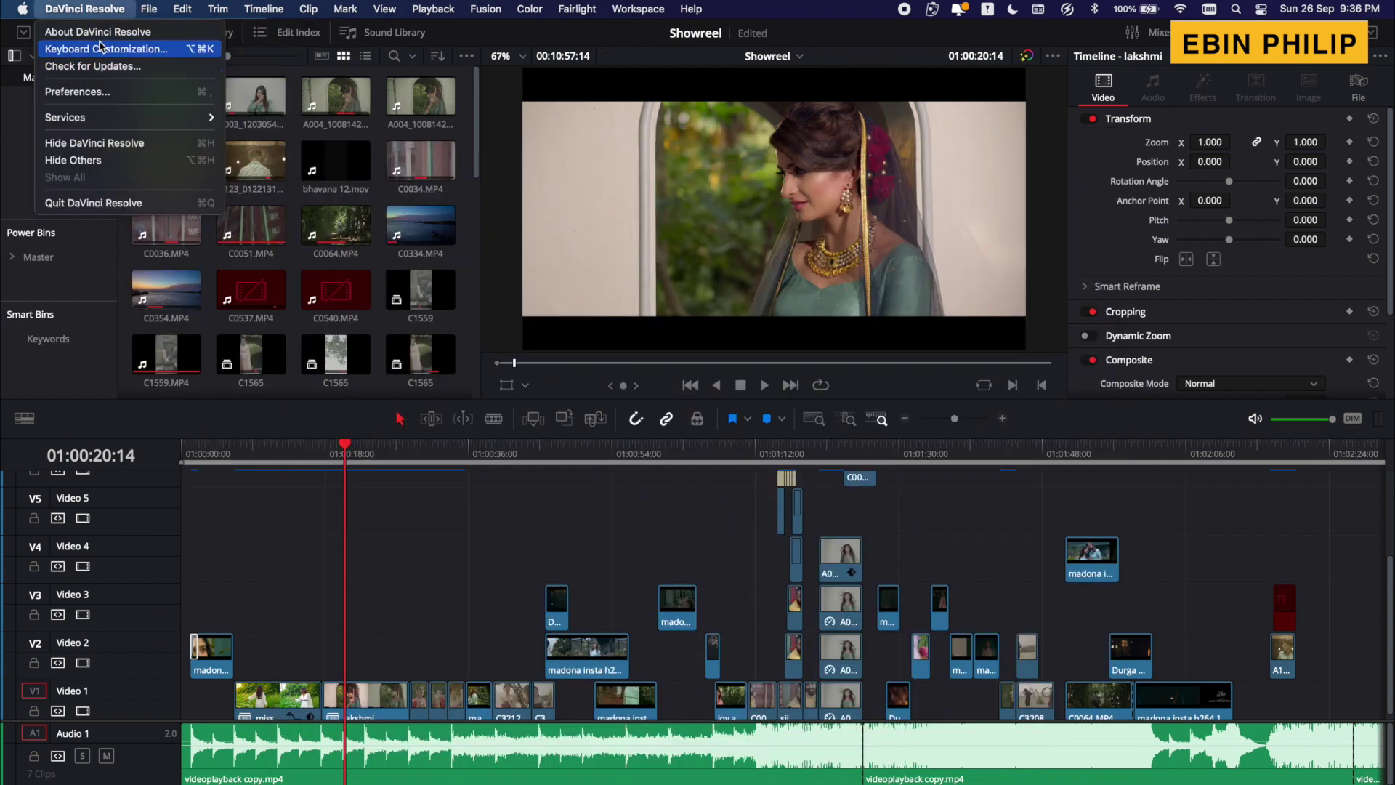
click(107, 92)
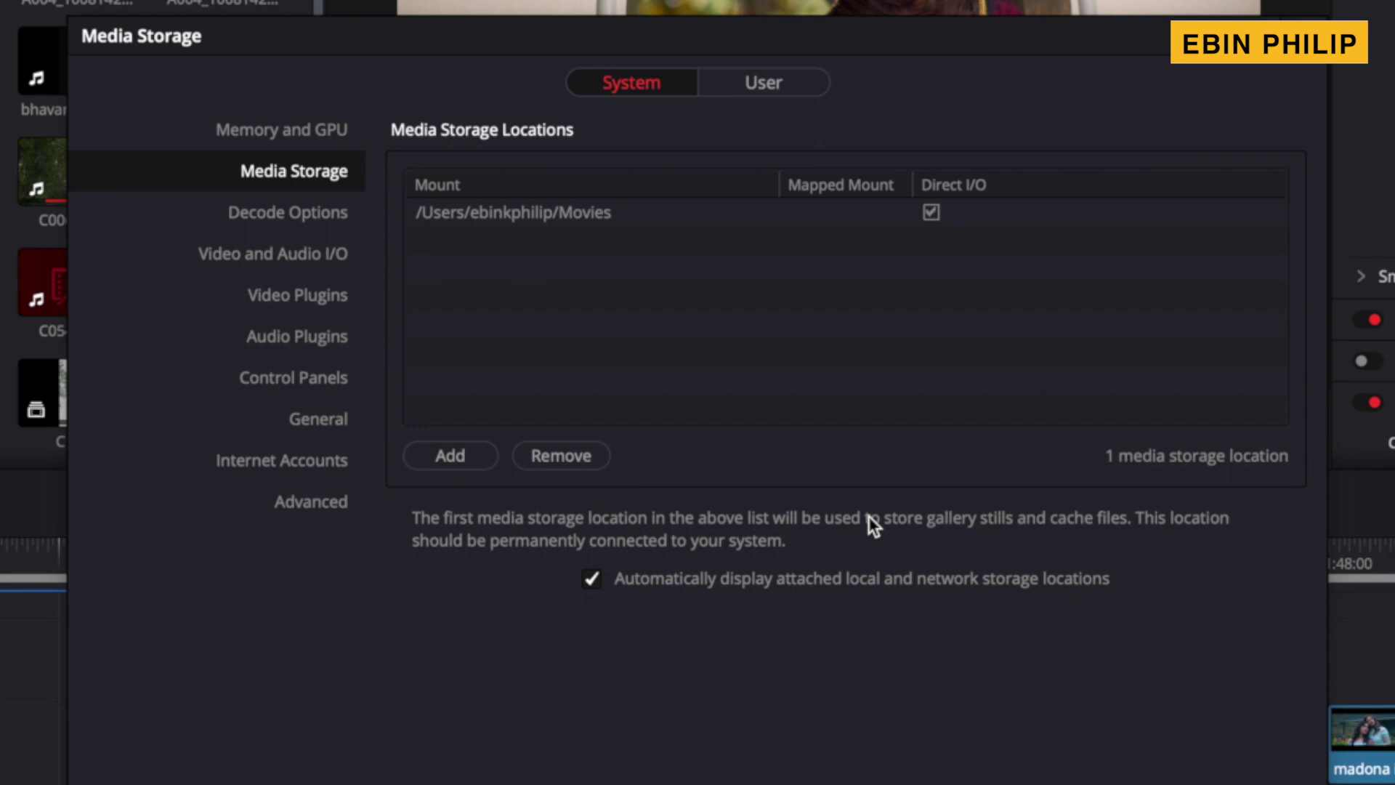
Show the Memory and GPU page: 16.0 GB system memory, 12.0 GB Resolve limit
click(305, 129)
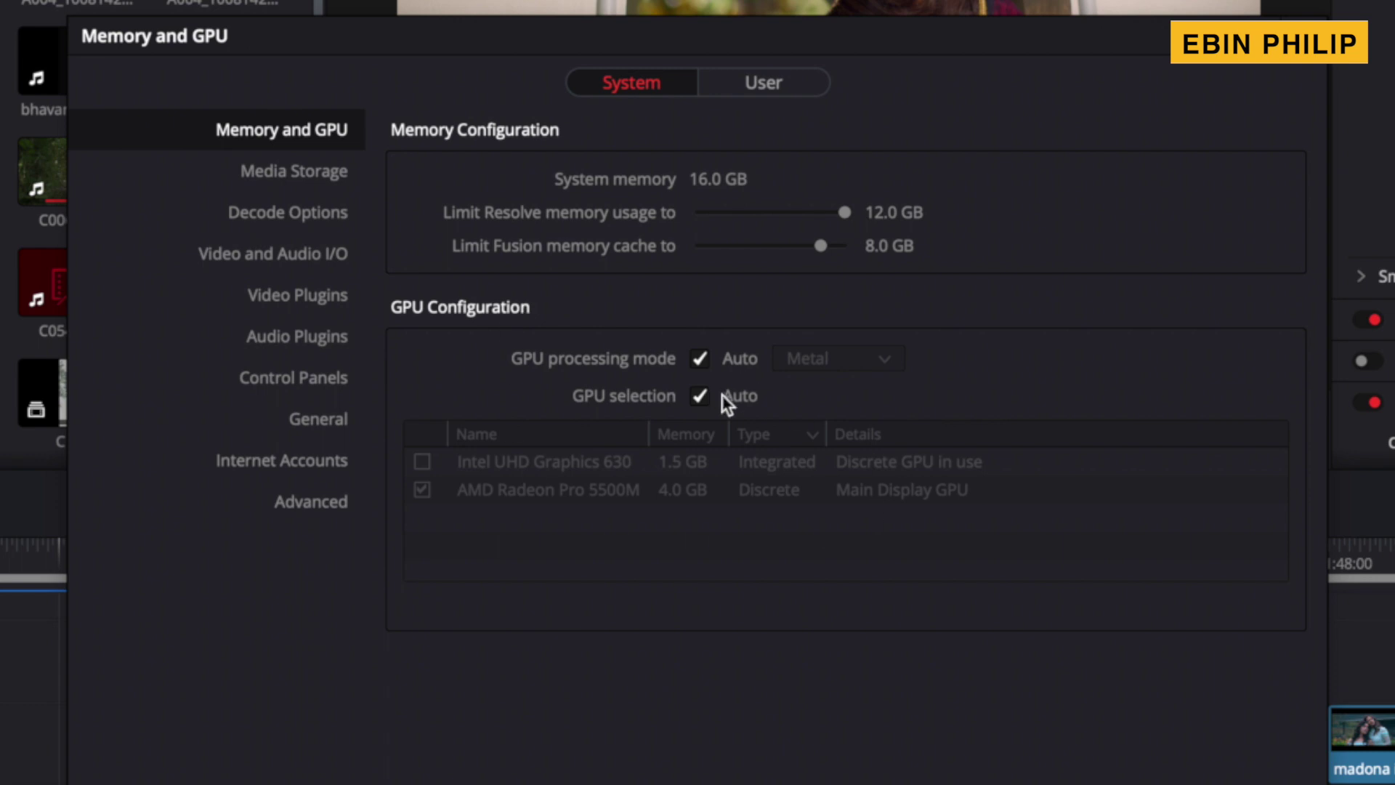
Leave GPU processing mode (Metal) and GPU selection on Auto, then view Decode Options
click(702, 360)
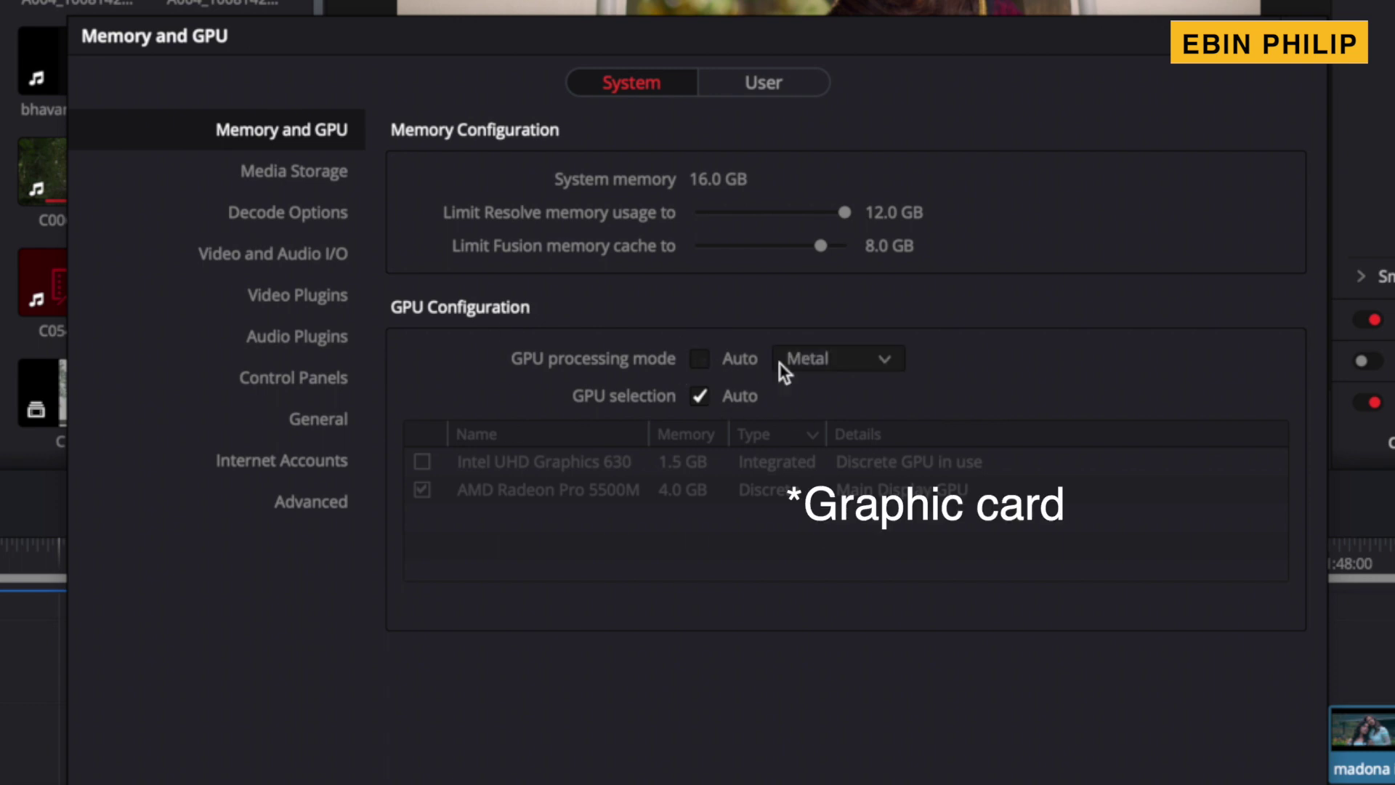
click(829, 362)
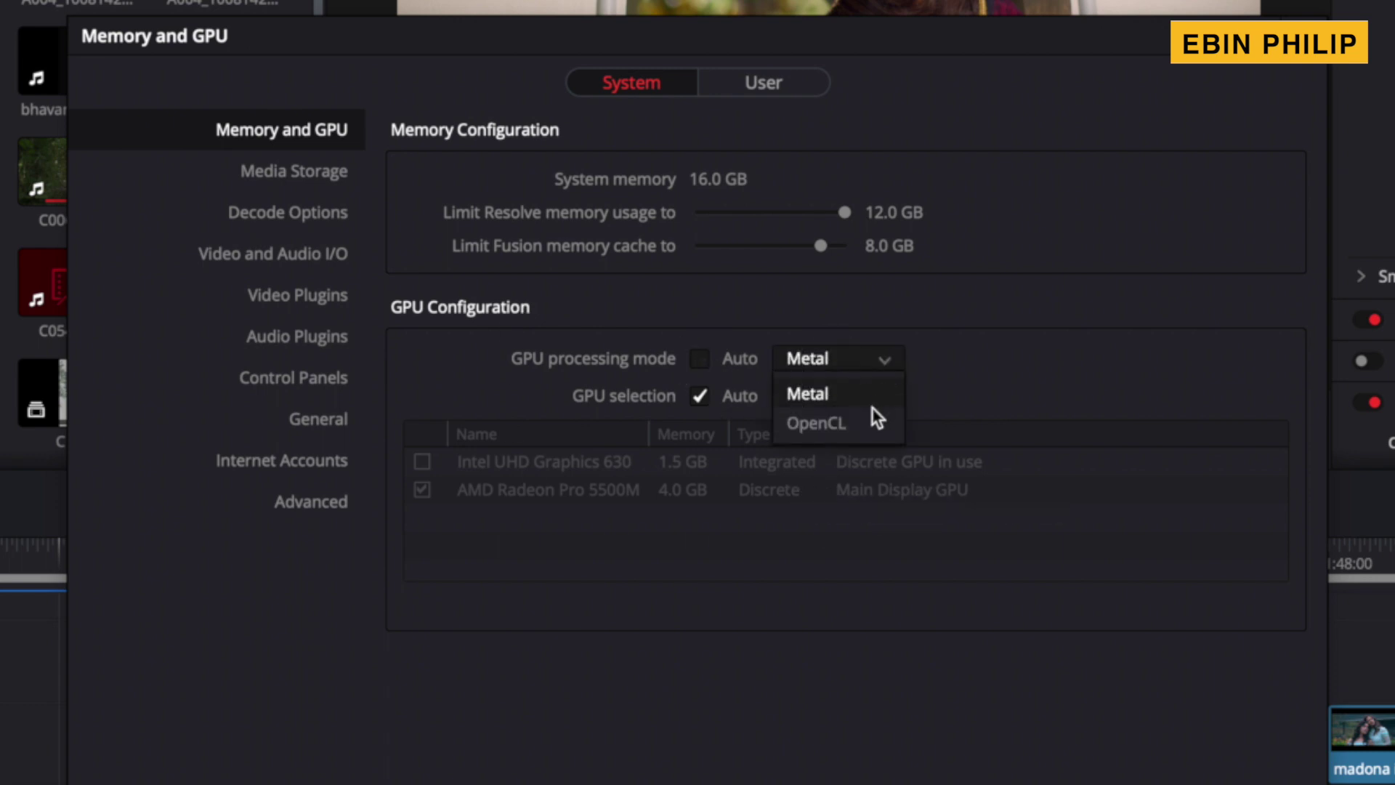
click(702, 362)
click(701, 363)
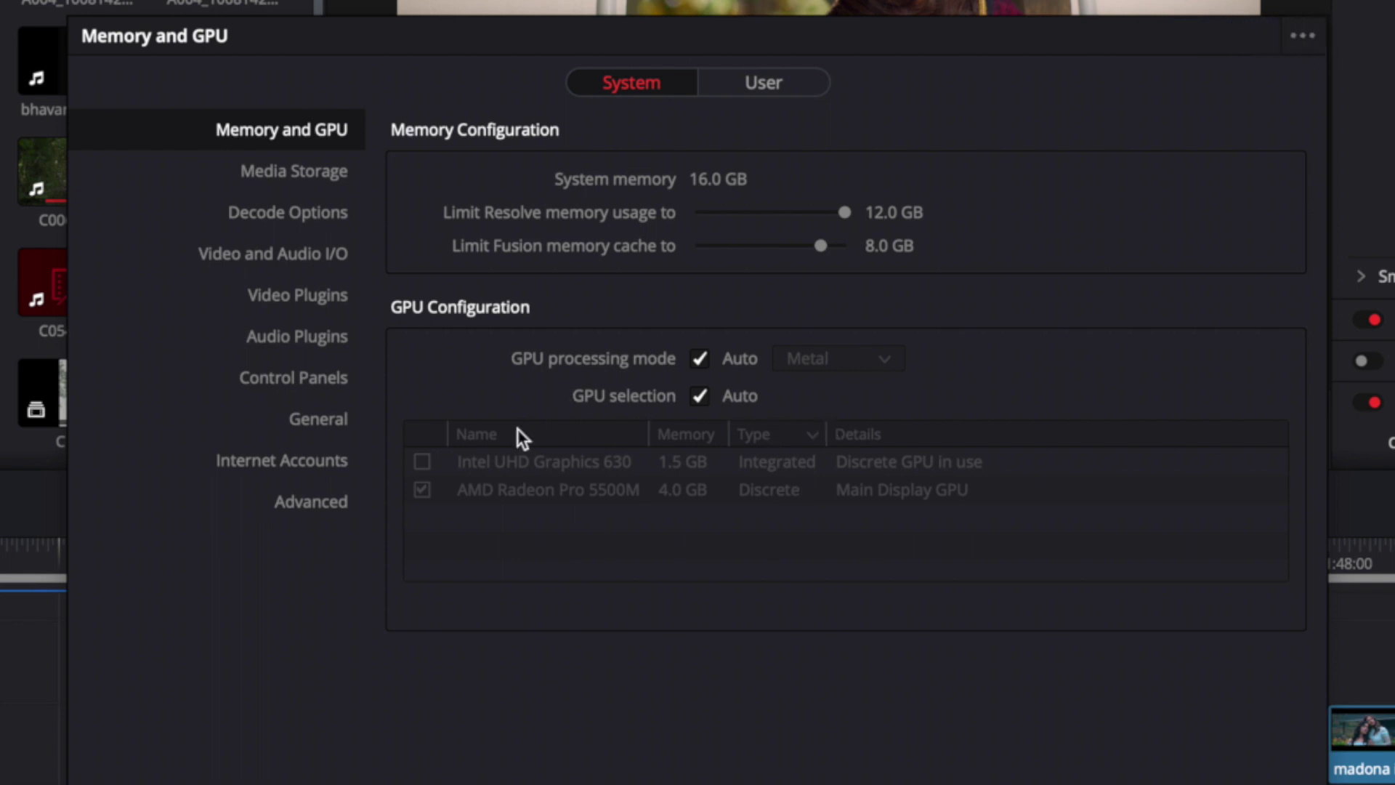
click(700, 397)
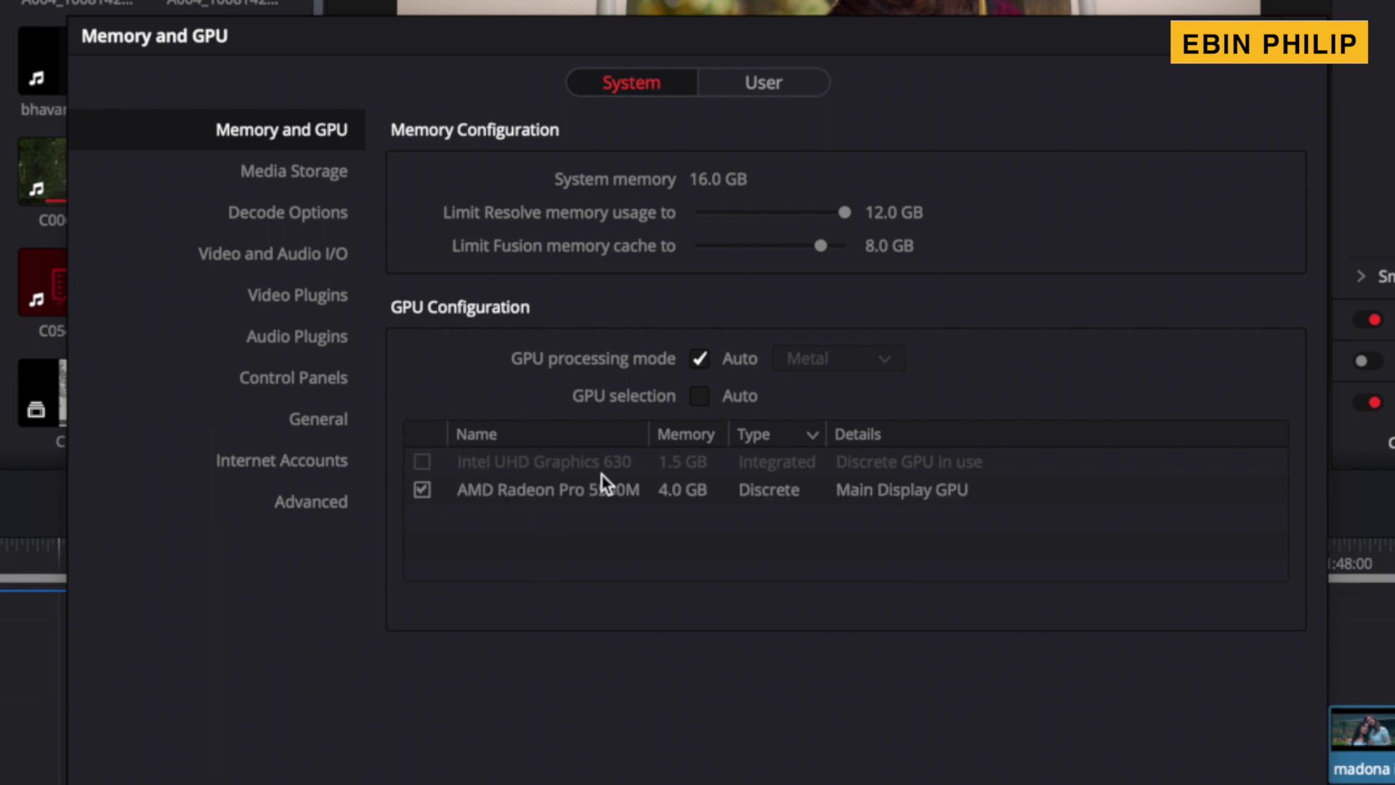
click(700, 396)
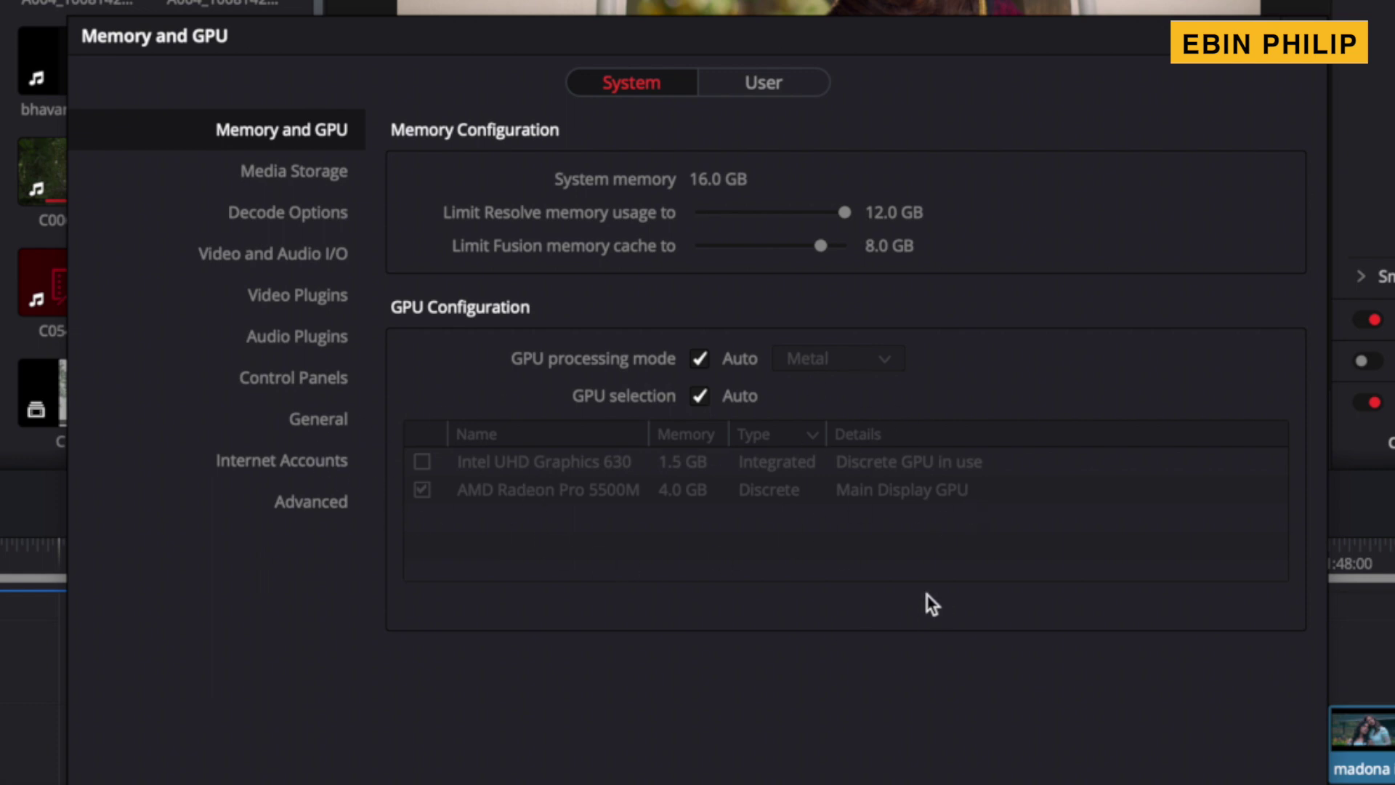
click(269, 225)
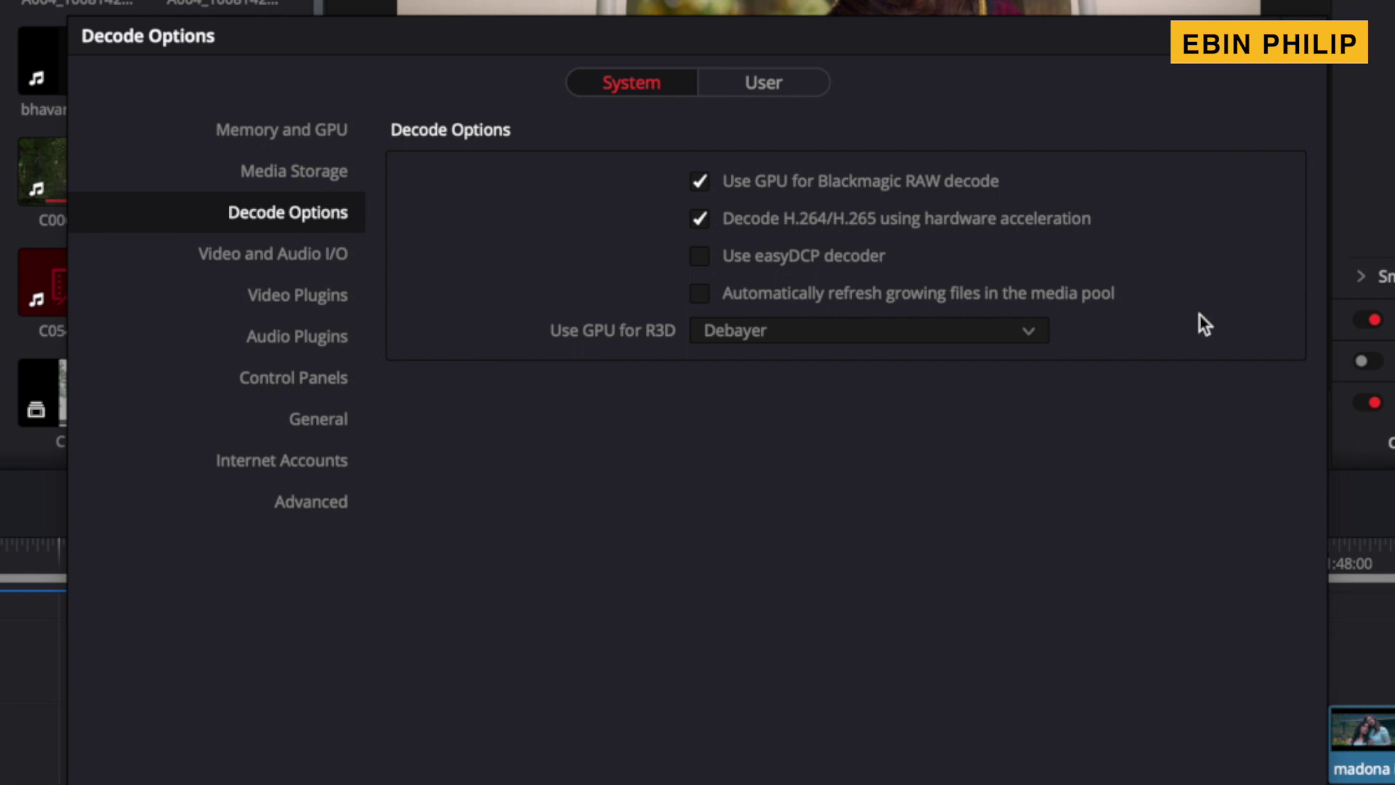
Review the Video and Audio I/O, plugin and Control Panels pages, keeping grading panel None
click(220, 252)
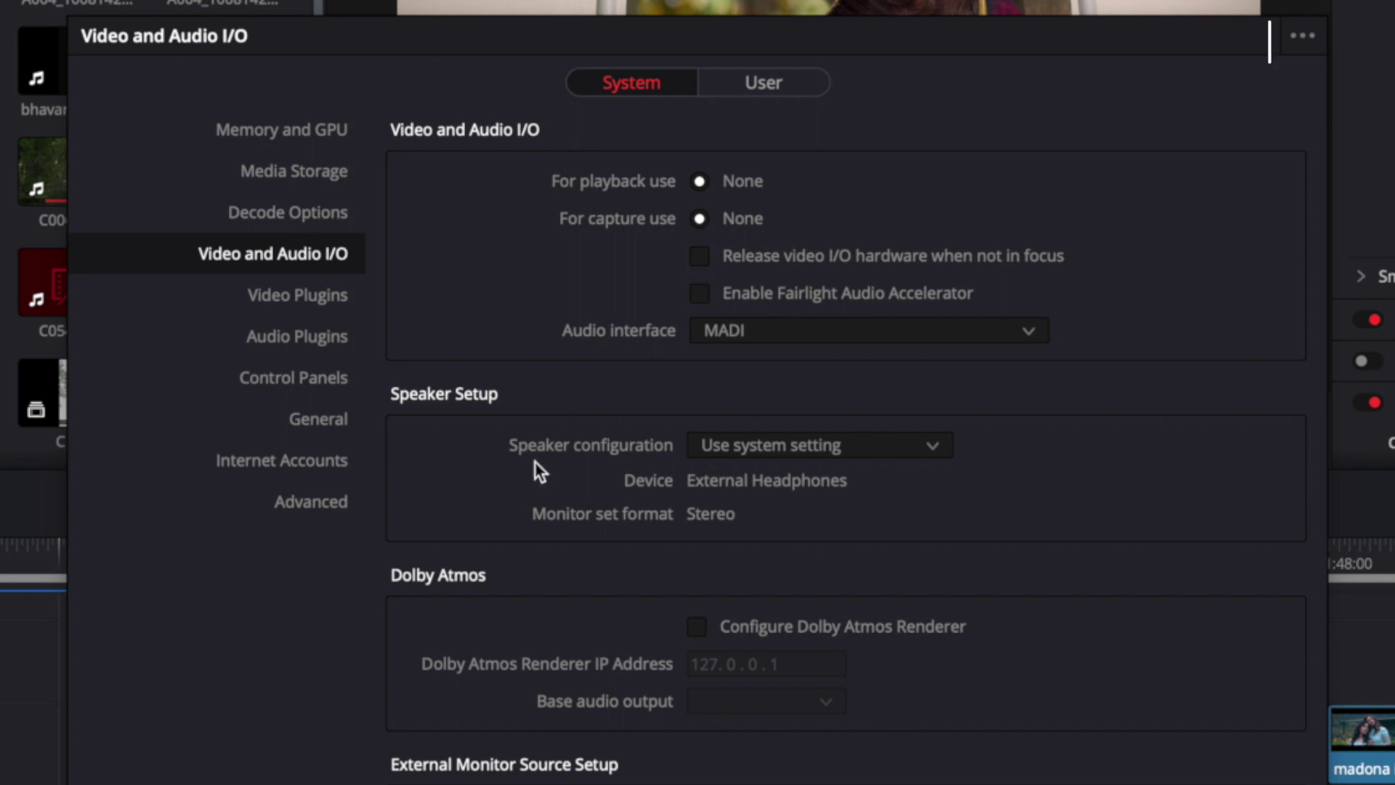
click(297, 302)
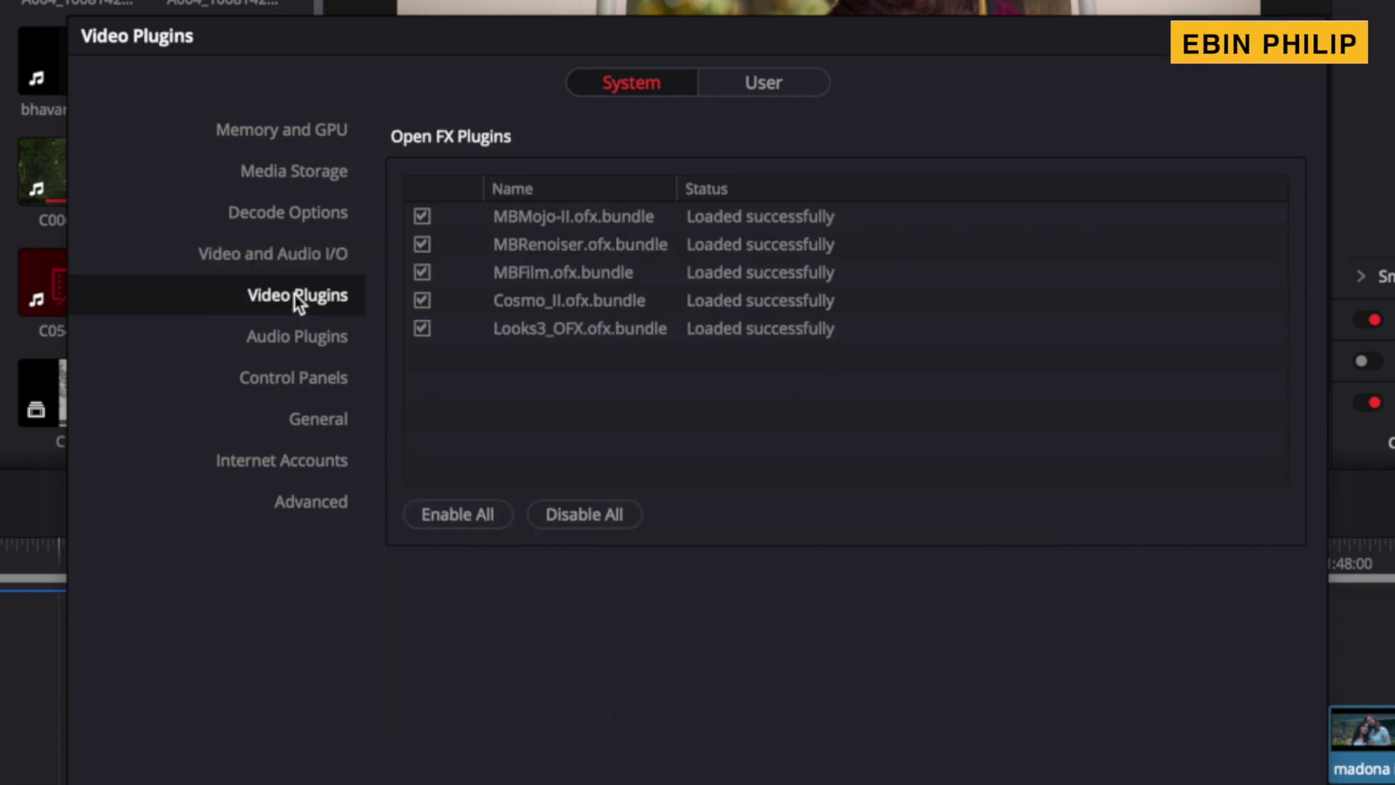
click(297, 338)
click(295, 380)
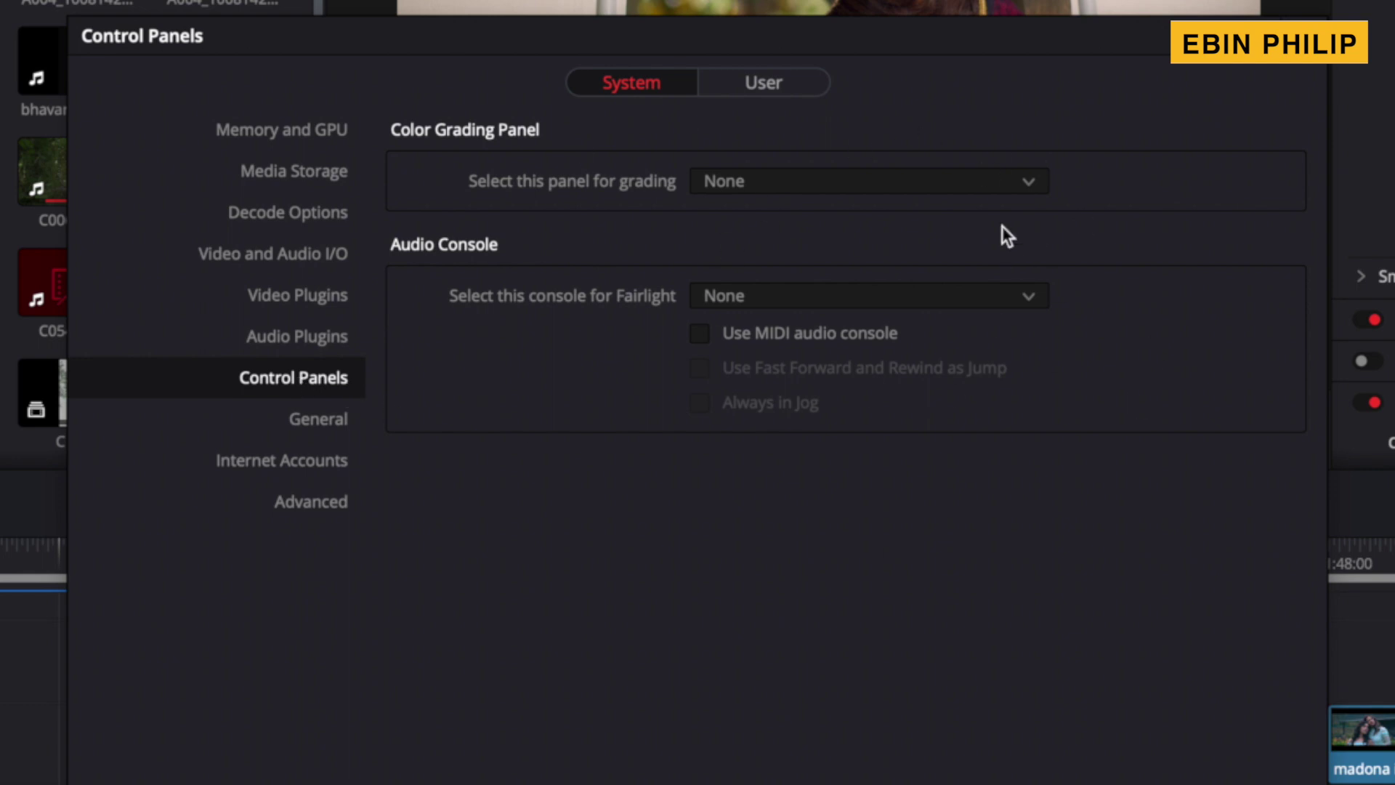
click(890, 190)
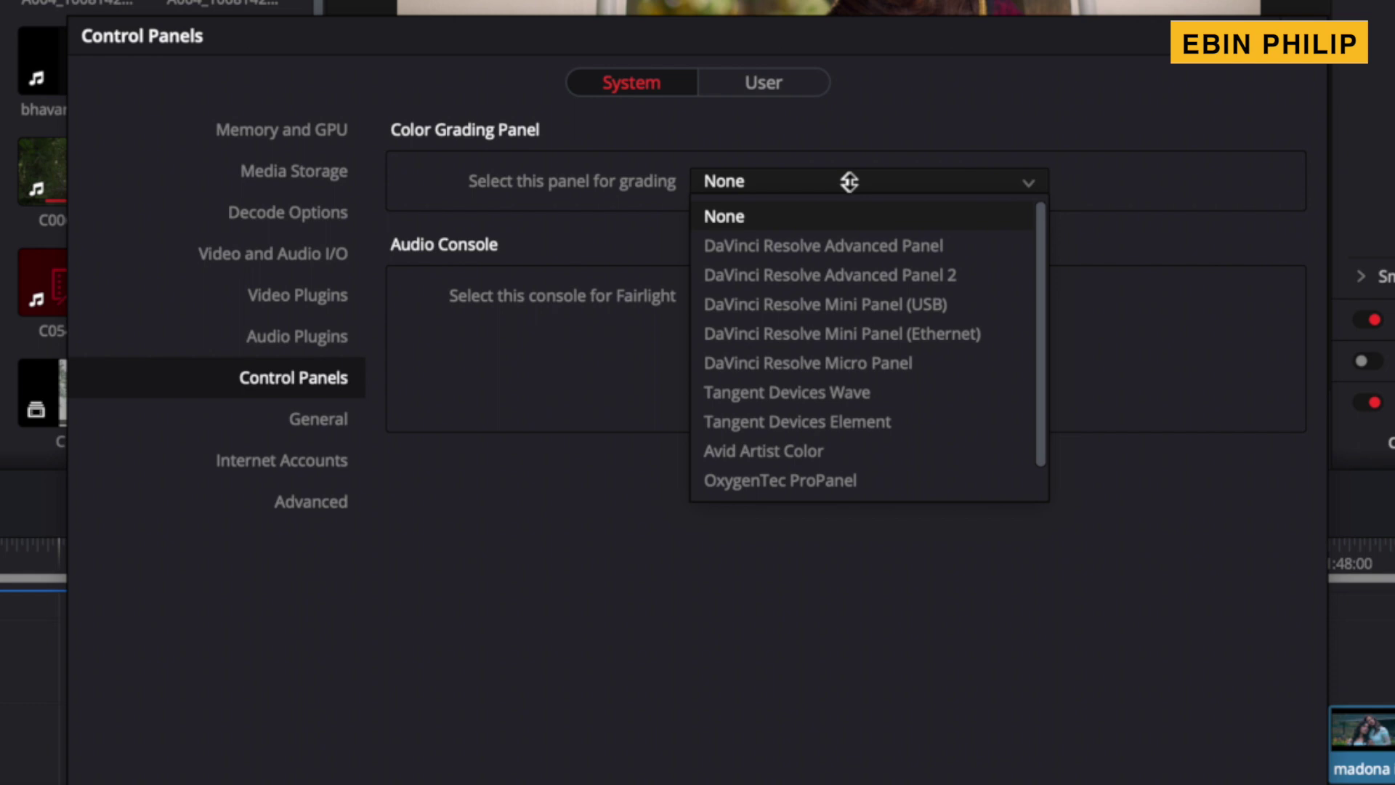
click(994, 181)
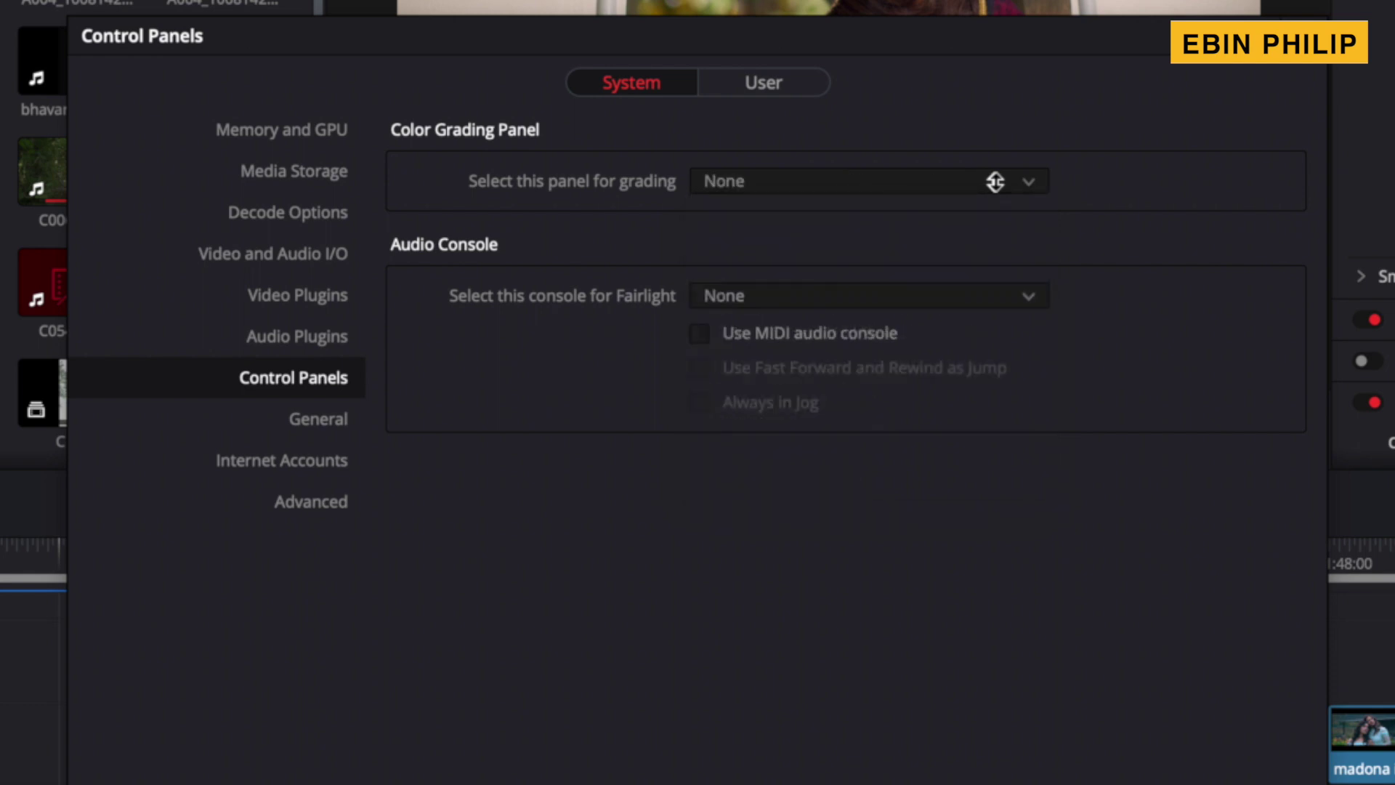
Browse the General, Advanced and Internet Accounts pages, then switch to User preferences
click(340, 401)
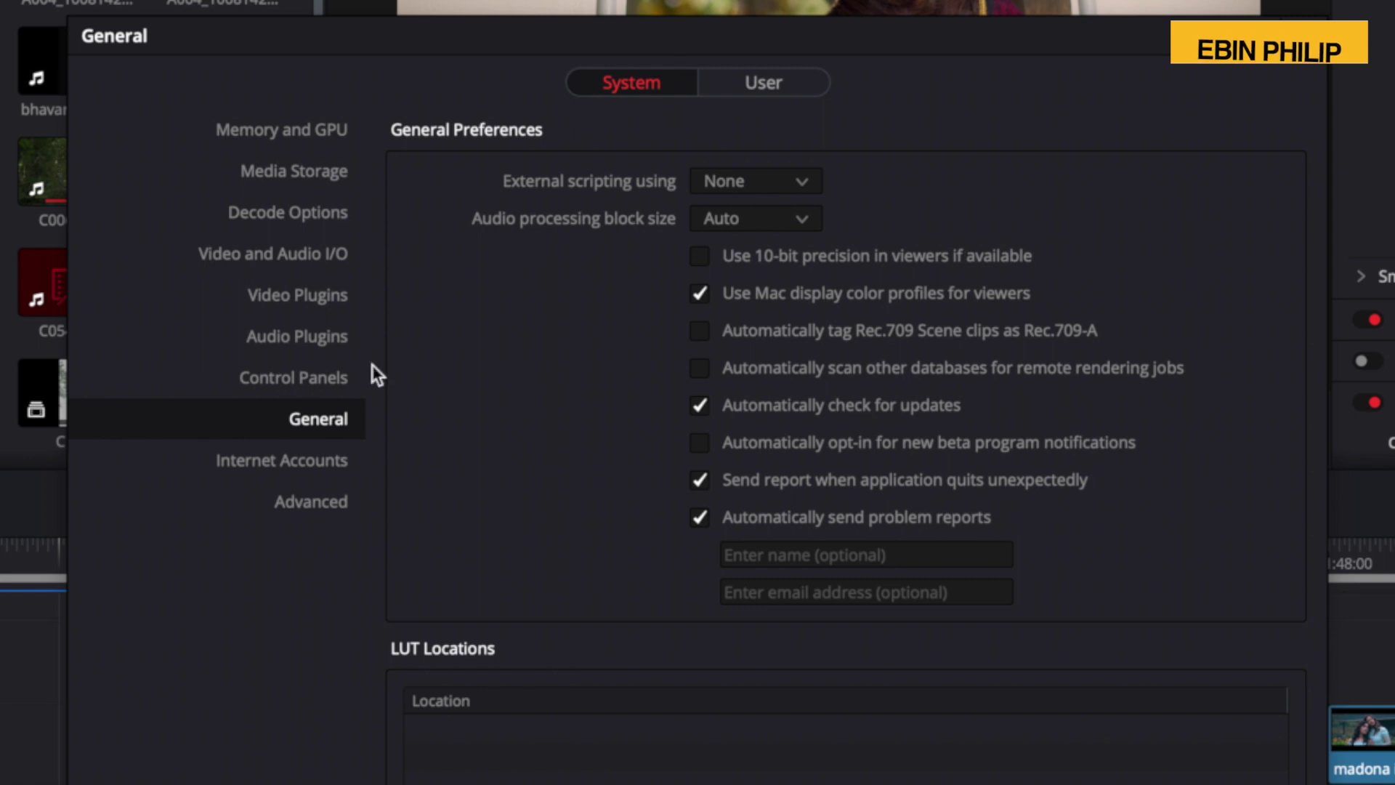
click(290, 518)
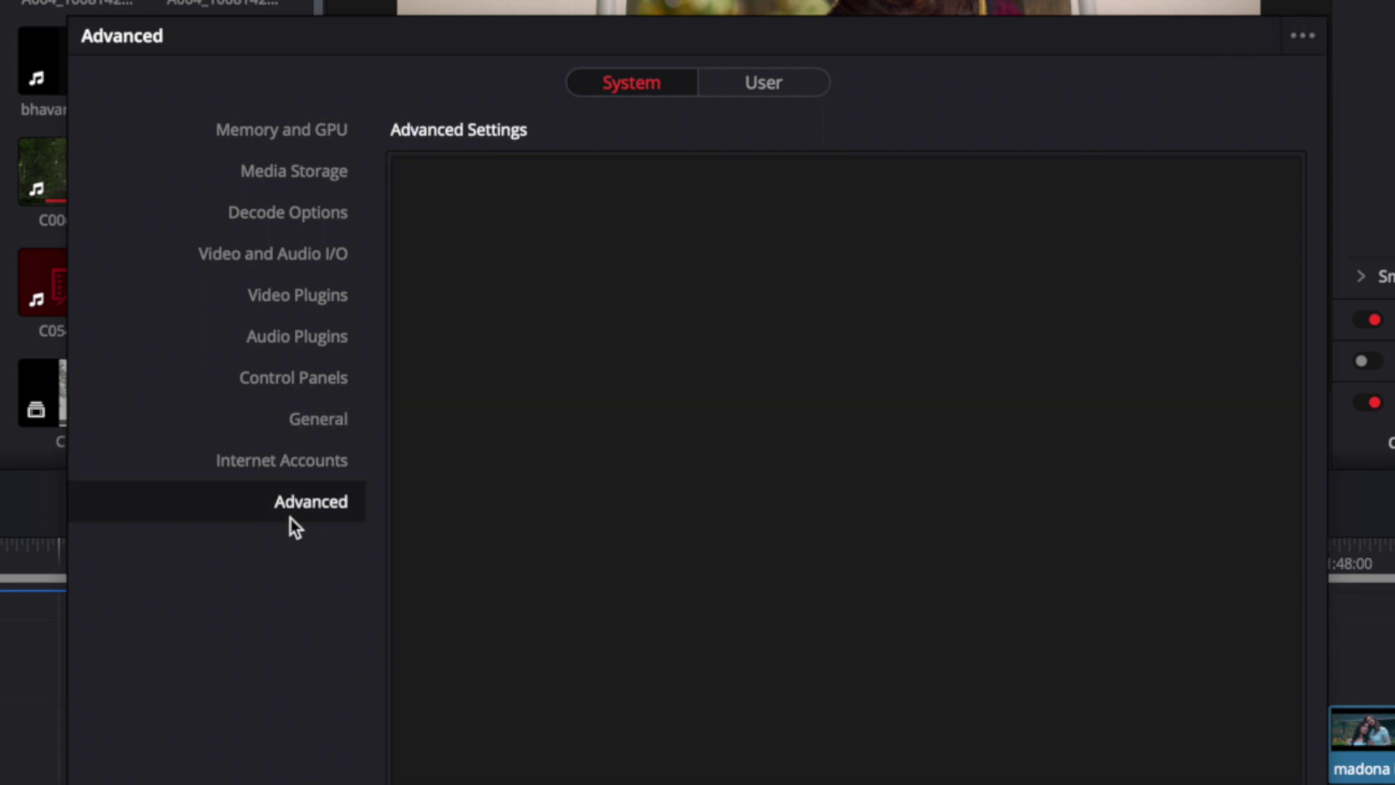
click(298, 454)
click(318, 418)
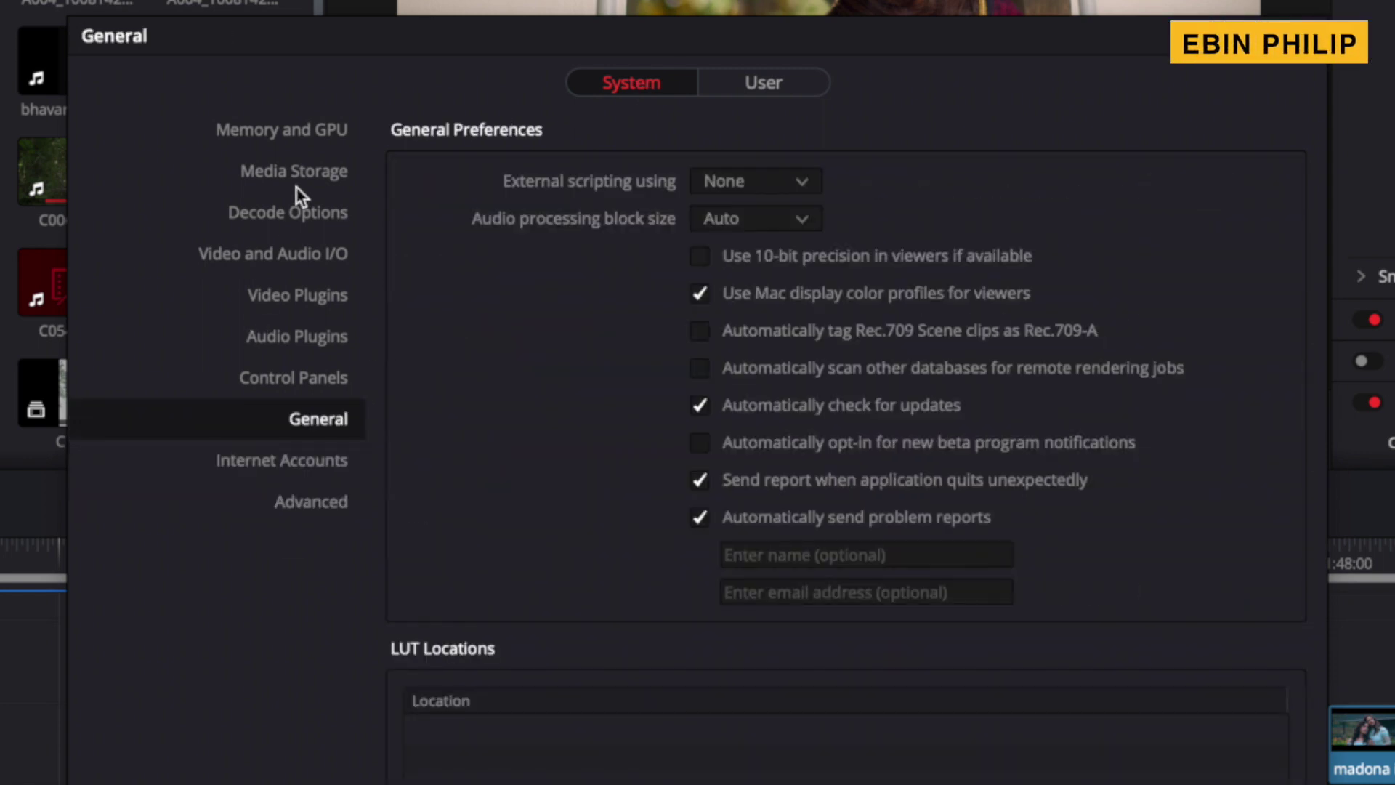
click(301, 134)
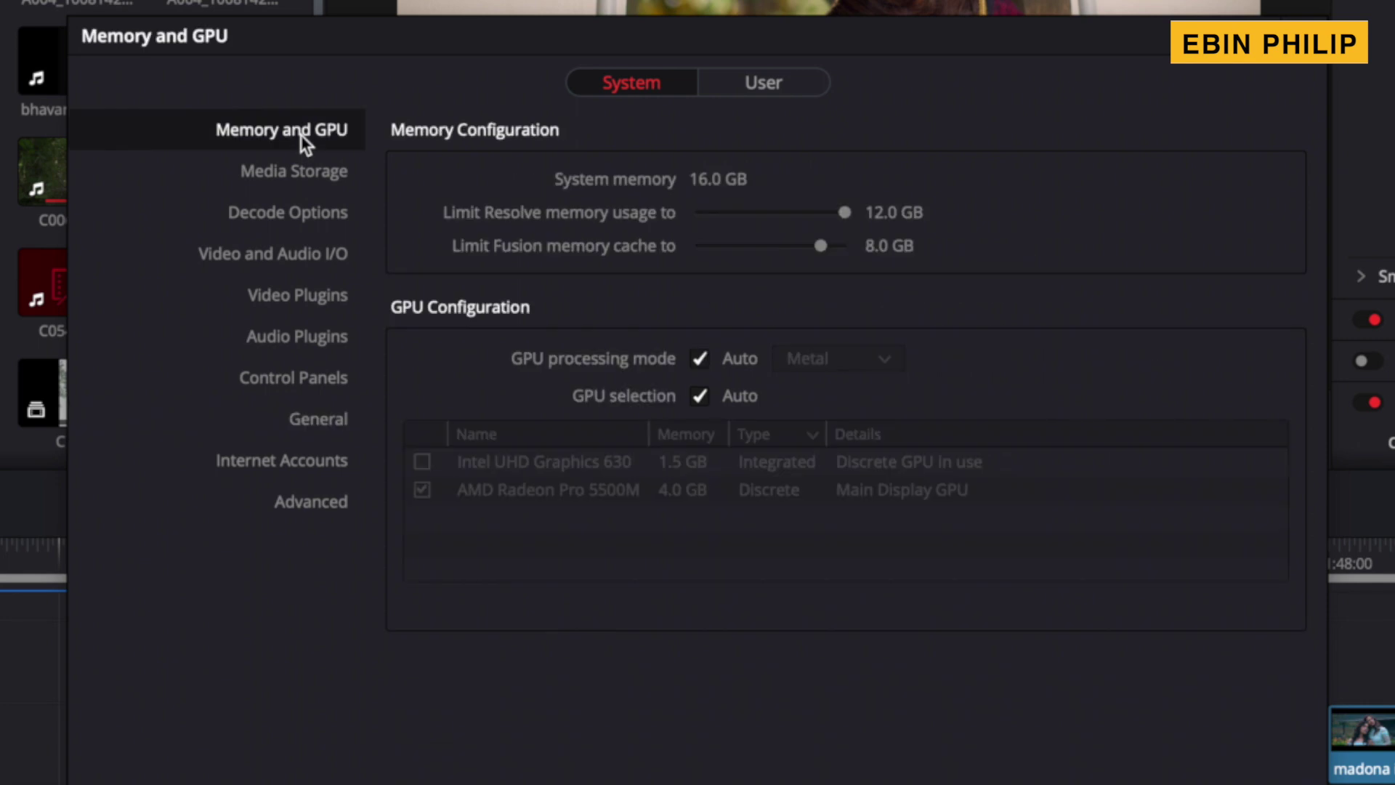
click(765, 83)
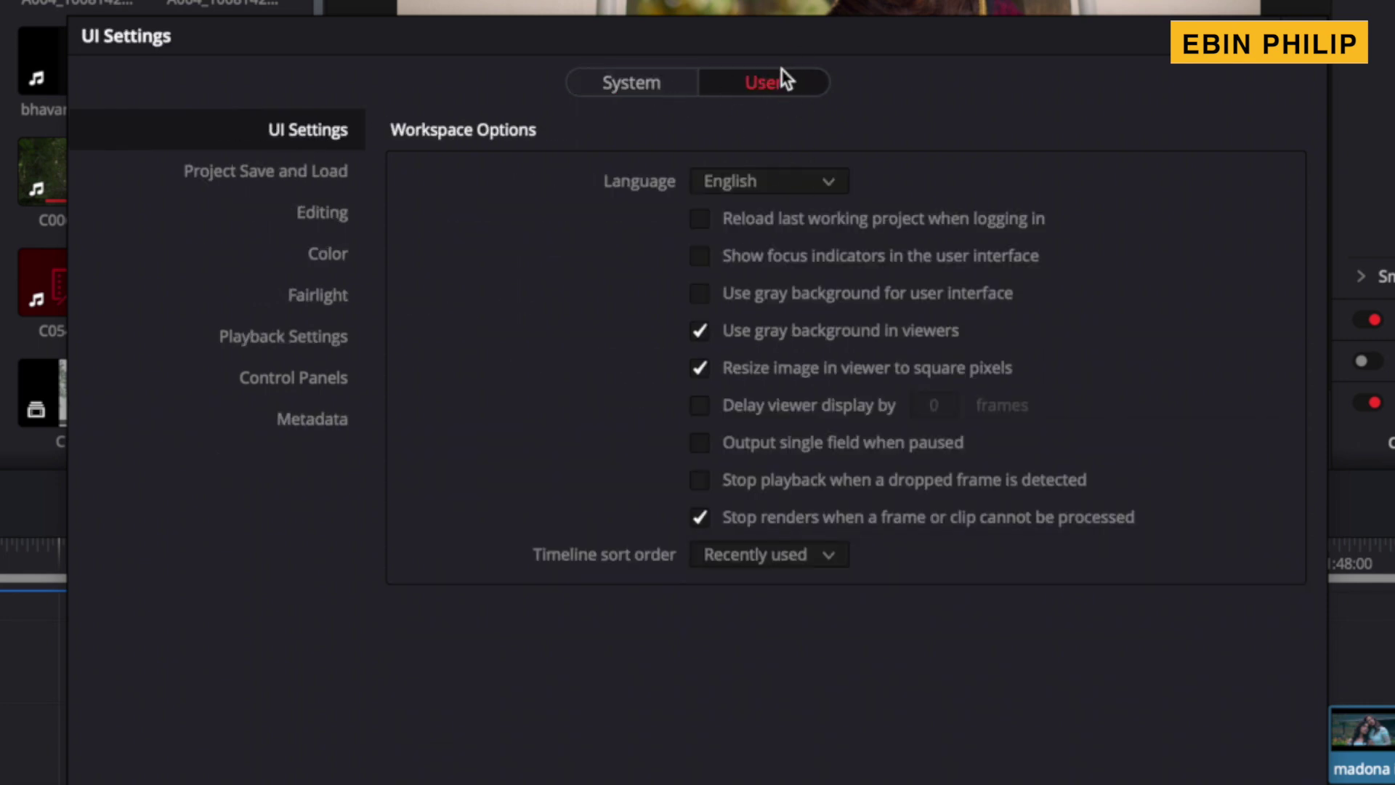
Show Project Save and Load: Live save on, project backups off at 10 minutes
click(221, 180)
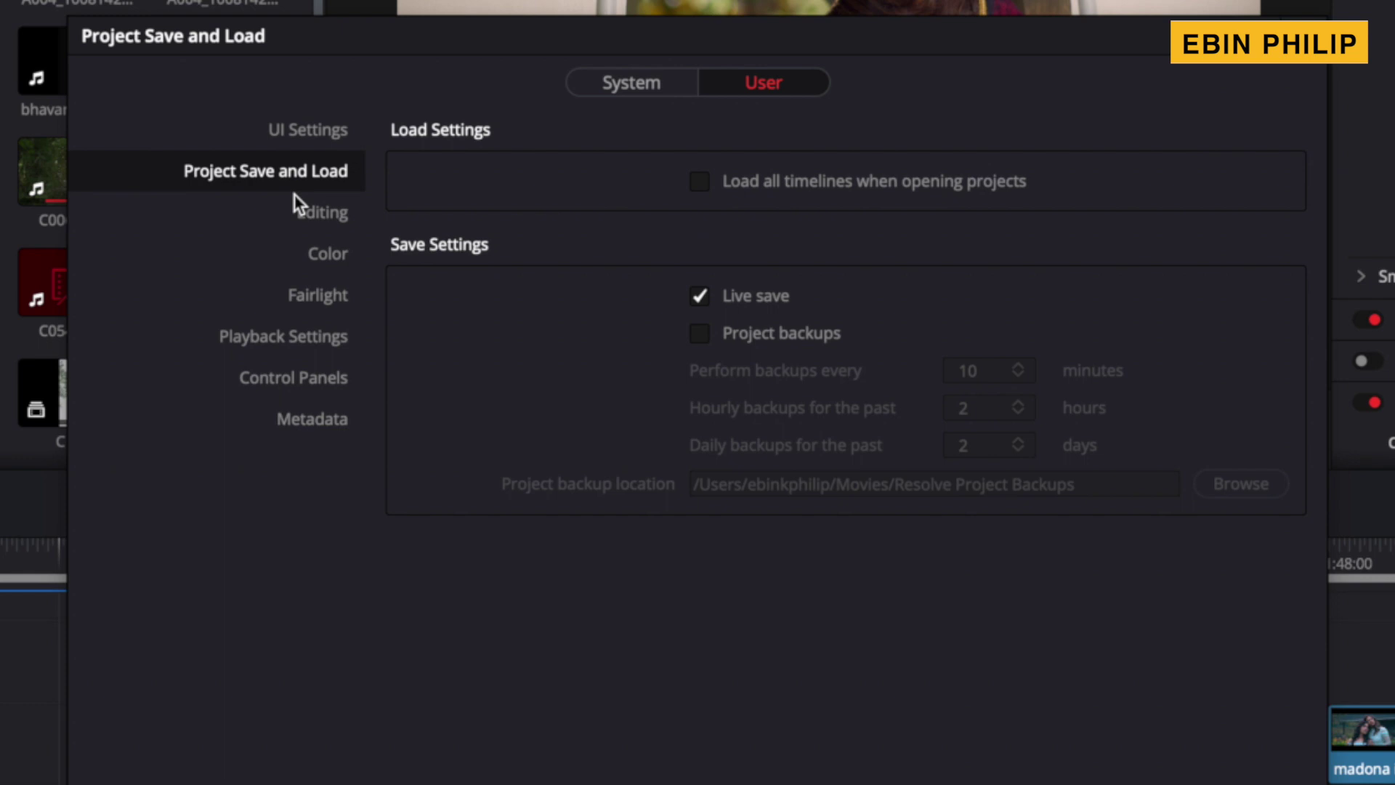
Enable project backups every 10 minutes and save the preferences
click(700, 335)
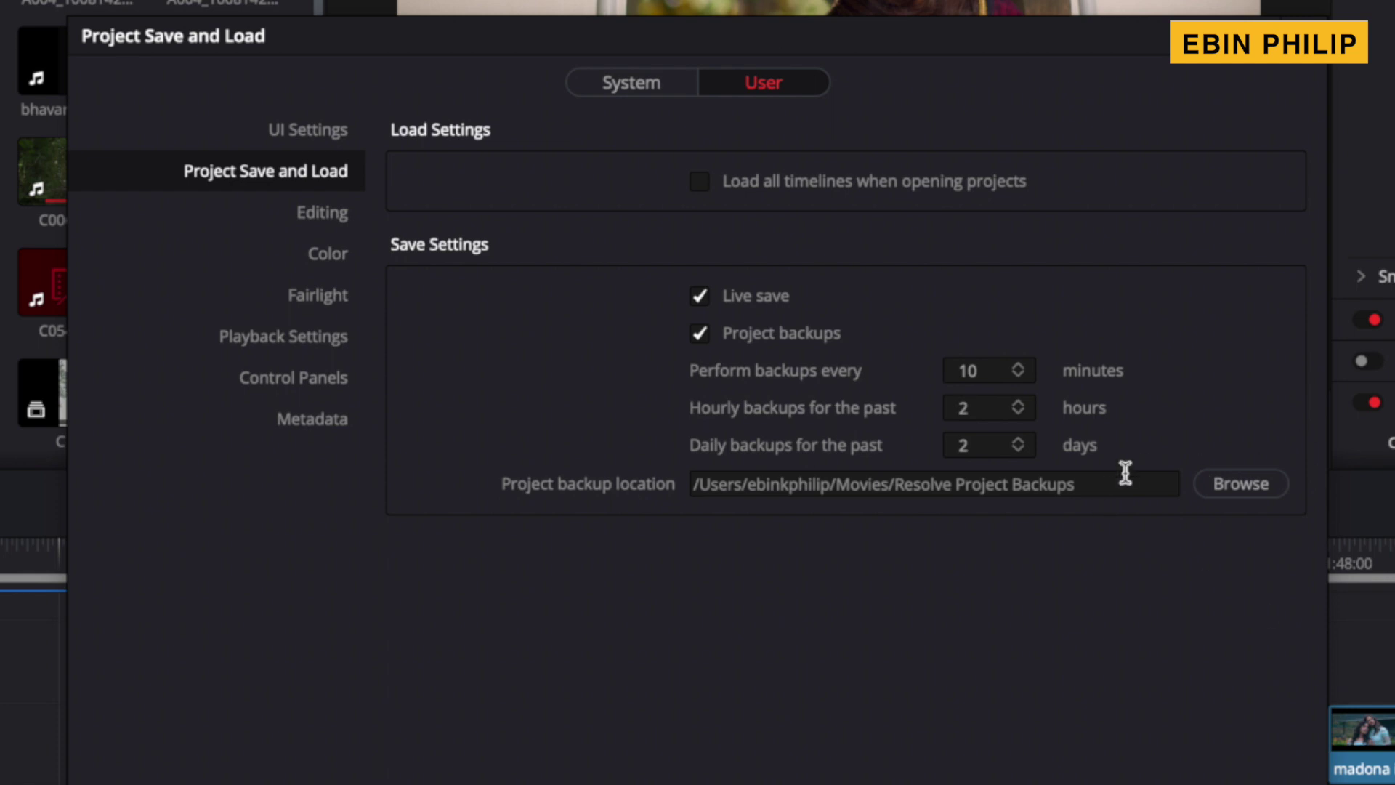
click(320, 230)
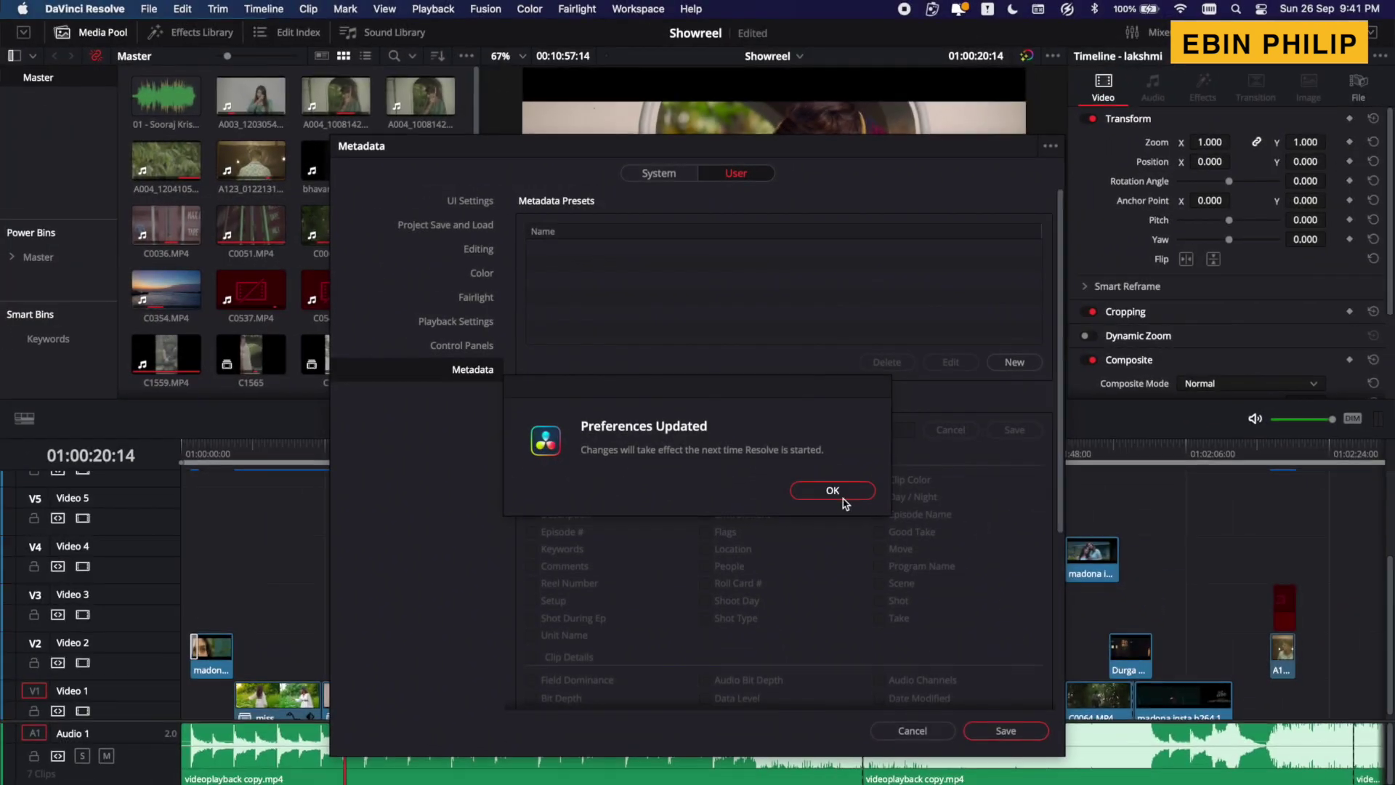
click(843, 498)
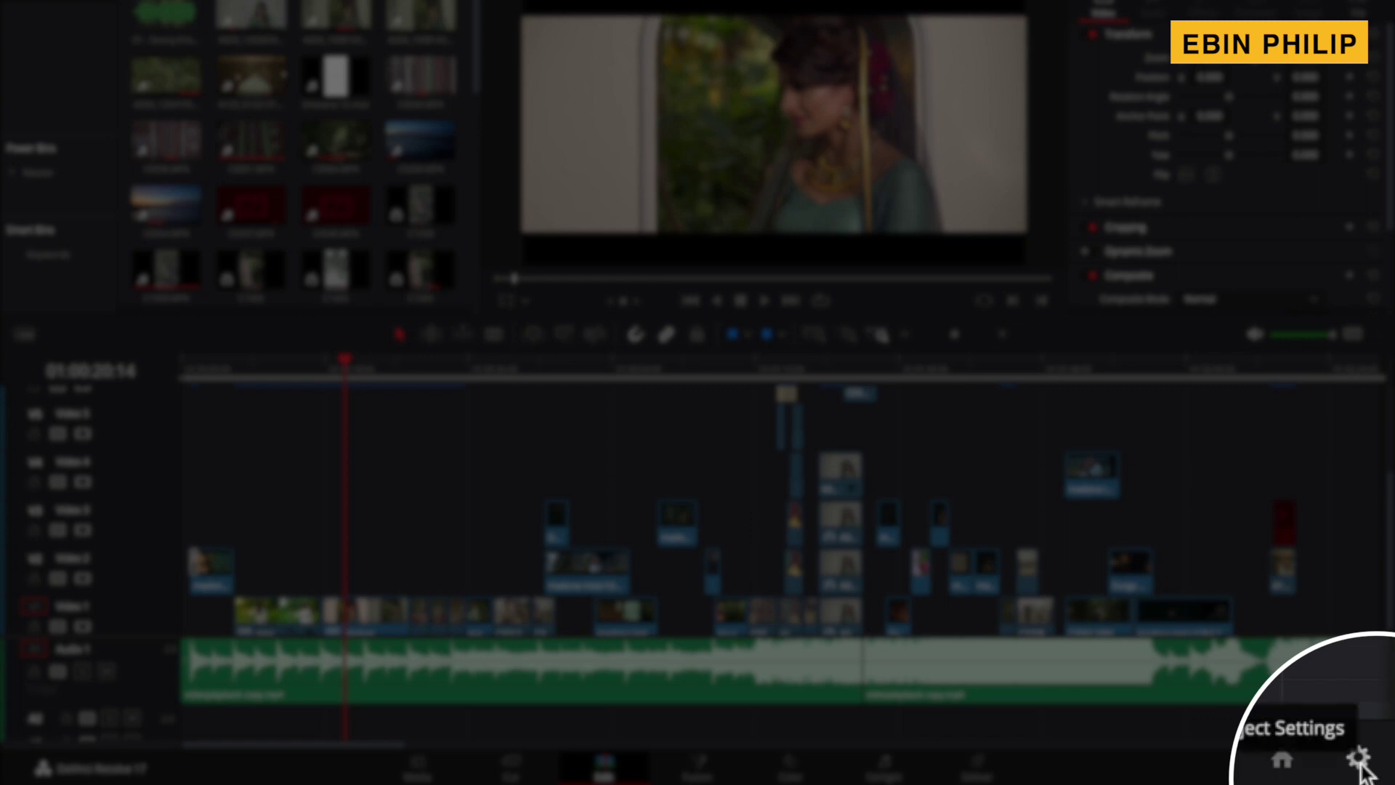
Open Showreel's Project Settings and scroll through Master Settings (1920 x 1080 HD, 24 fps)
click(1357, 758)
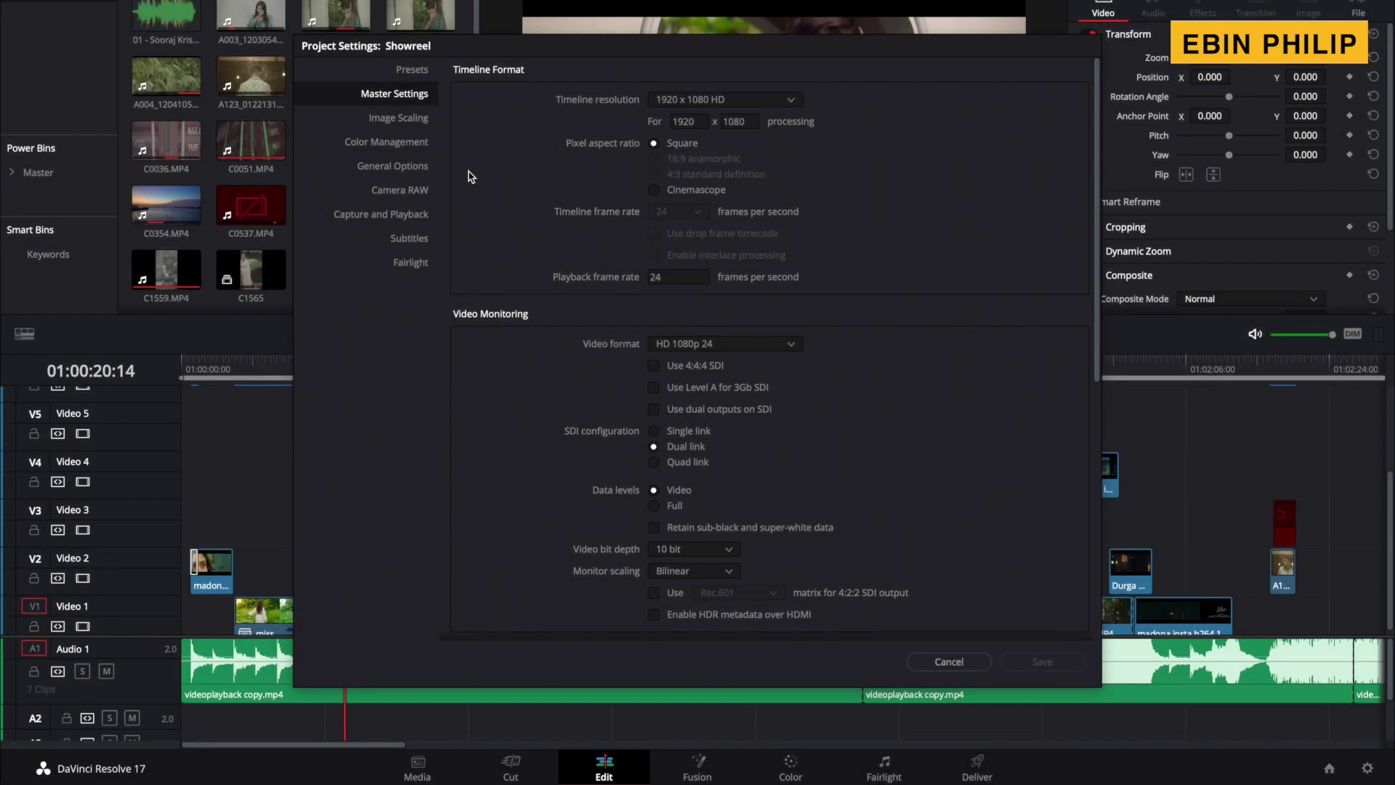
scroll(794, 297, down, 1)
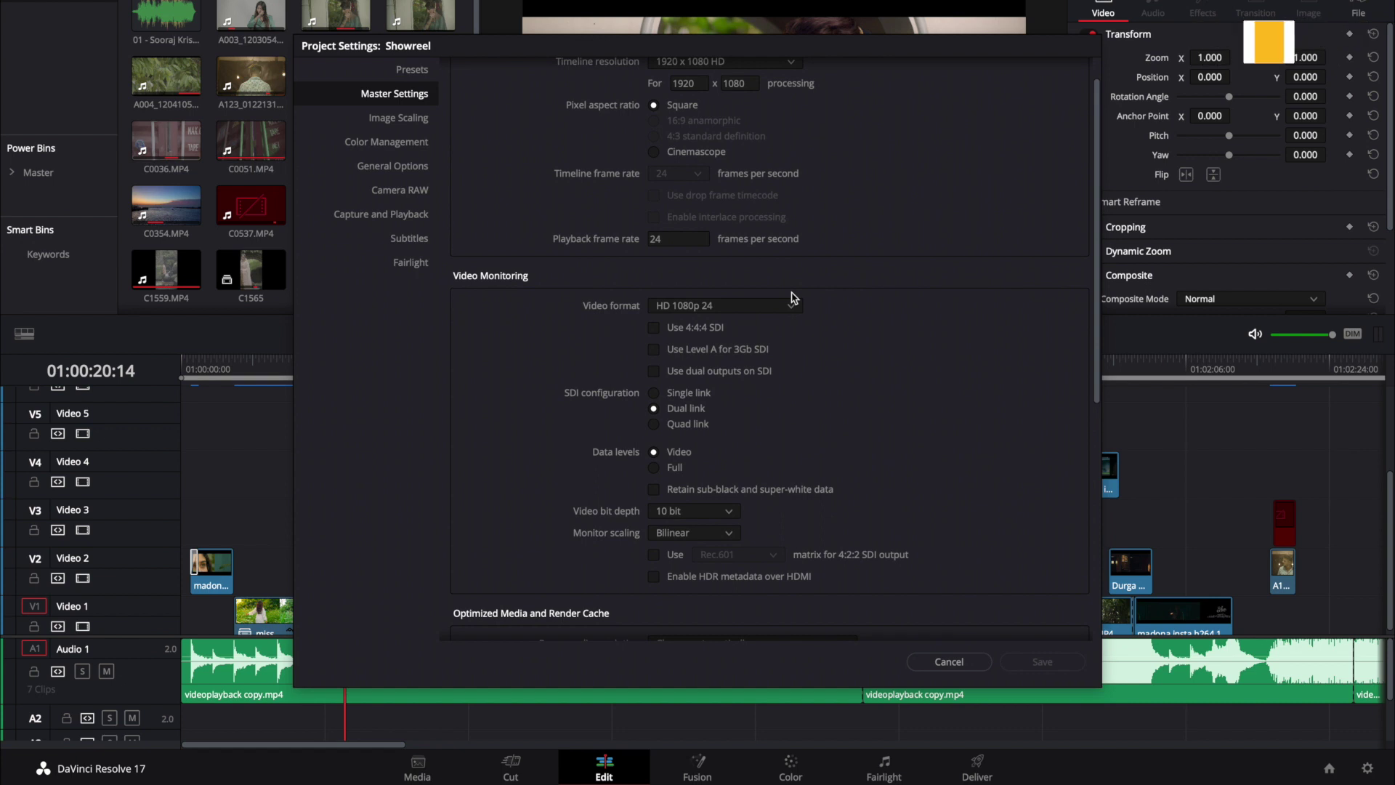
scroll(793, 298, up, 1)
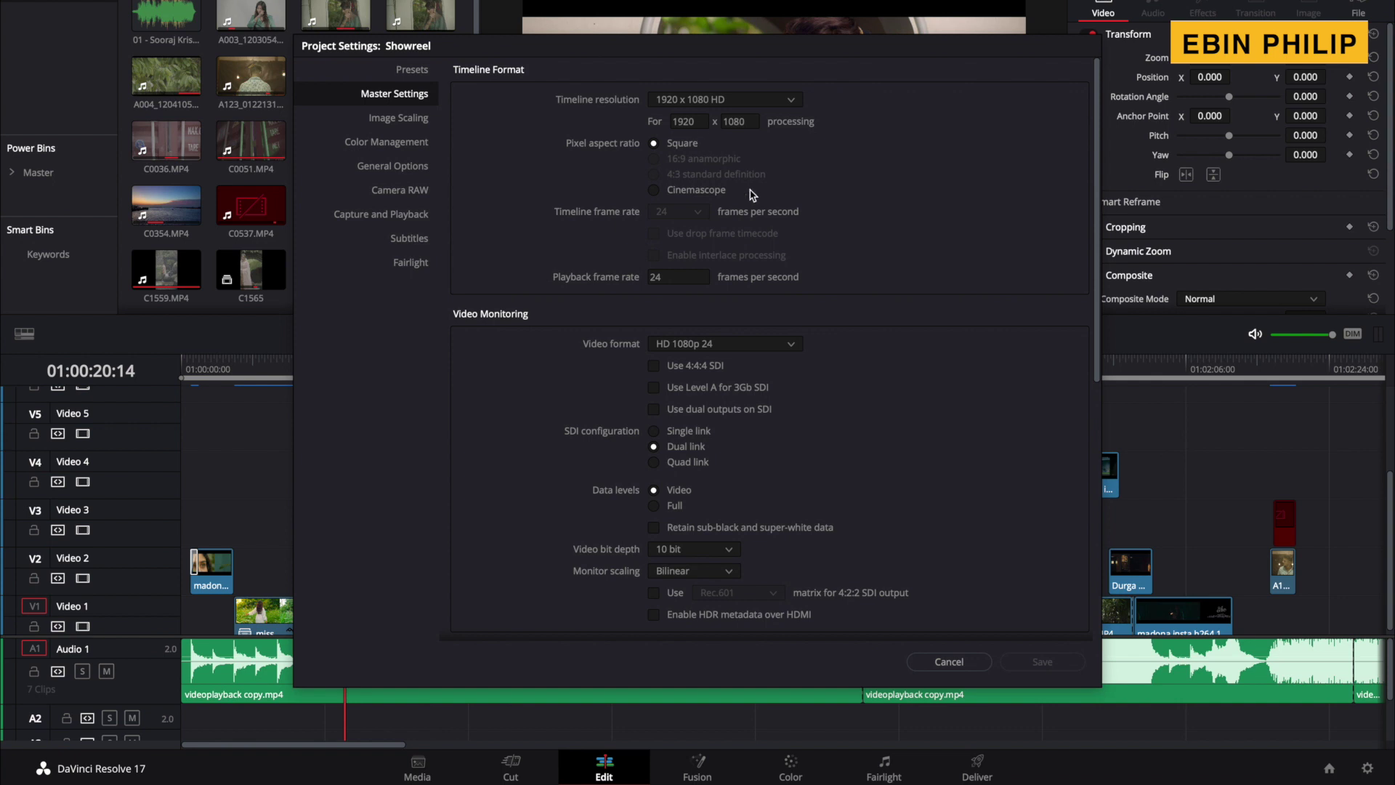
scroll(834, 224, down, 2)
scroll(834, 224, down, 10)
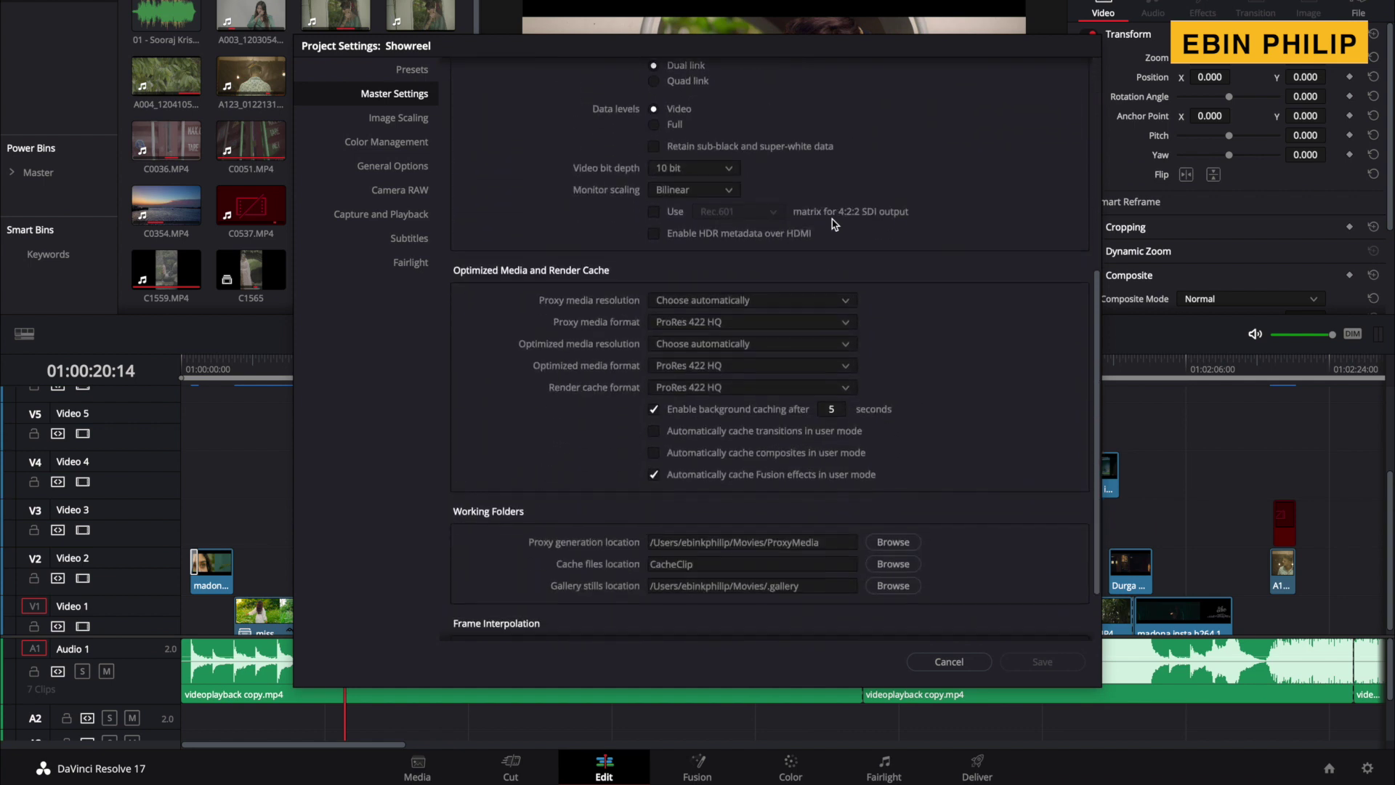
scroll(834, 224, down, 3)
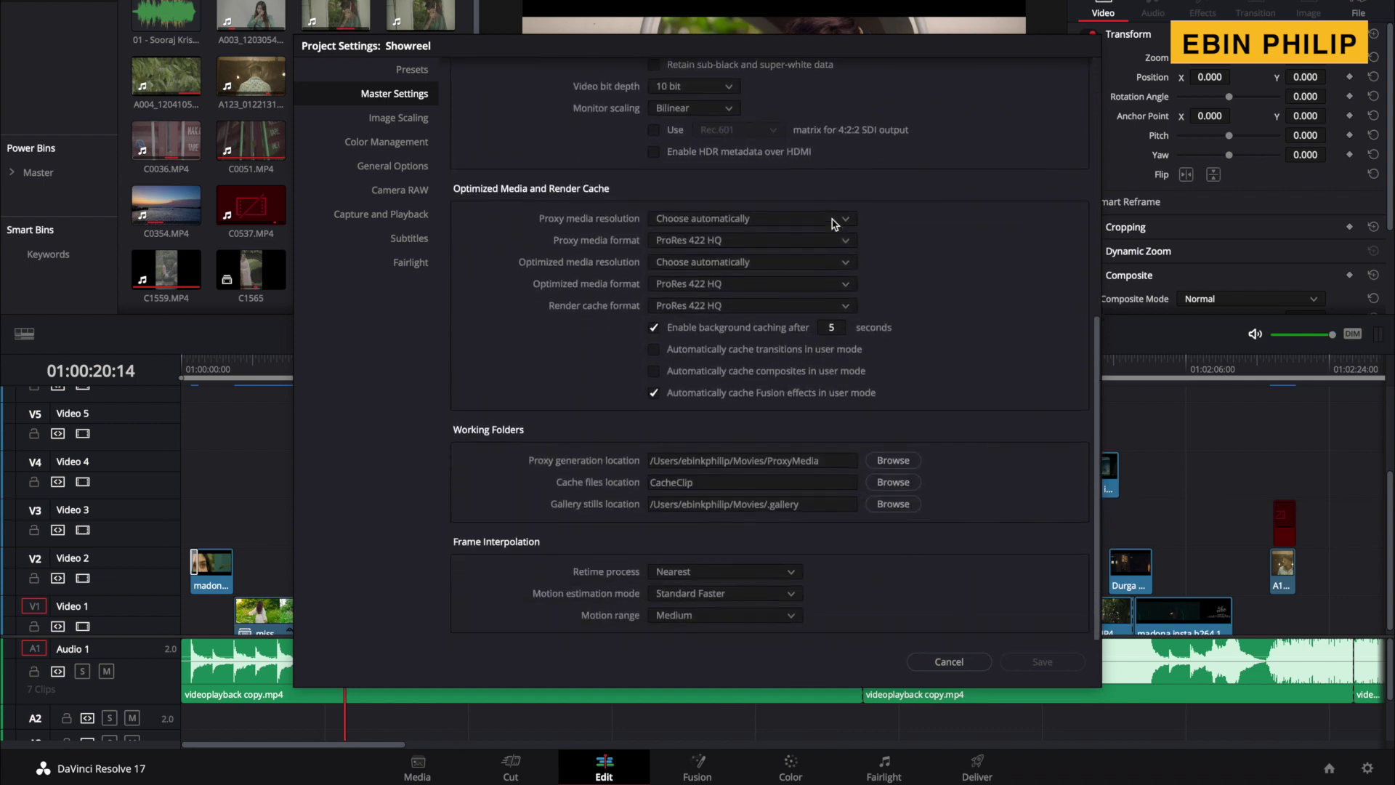
Go to Color Management and reselect DaVinci YRGB as the color science
click(396, 118)
click(395, 140)
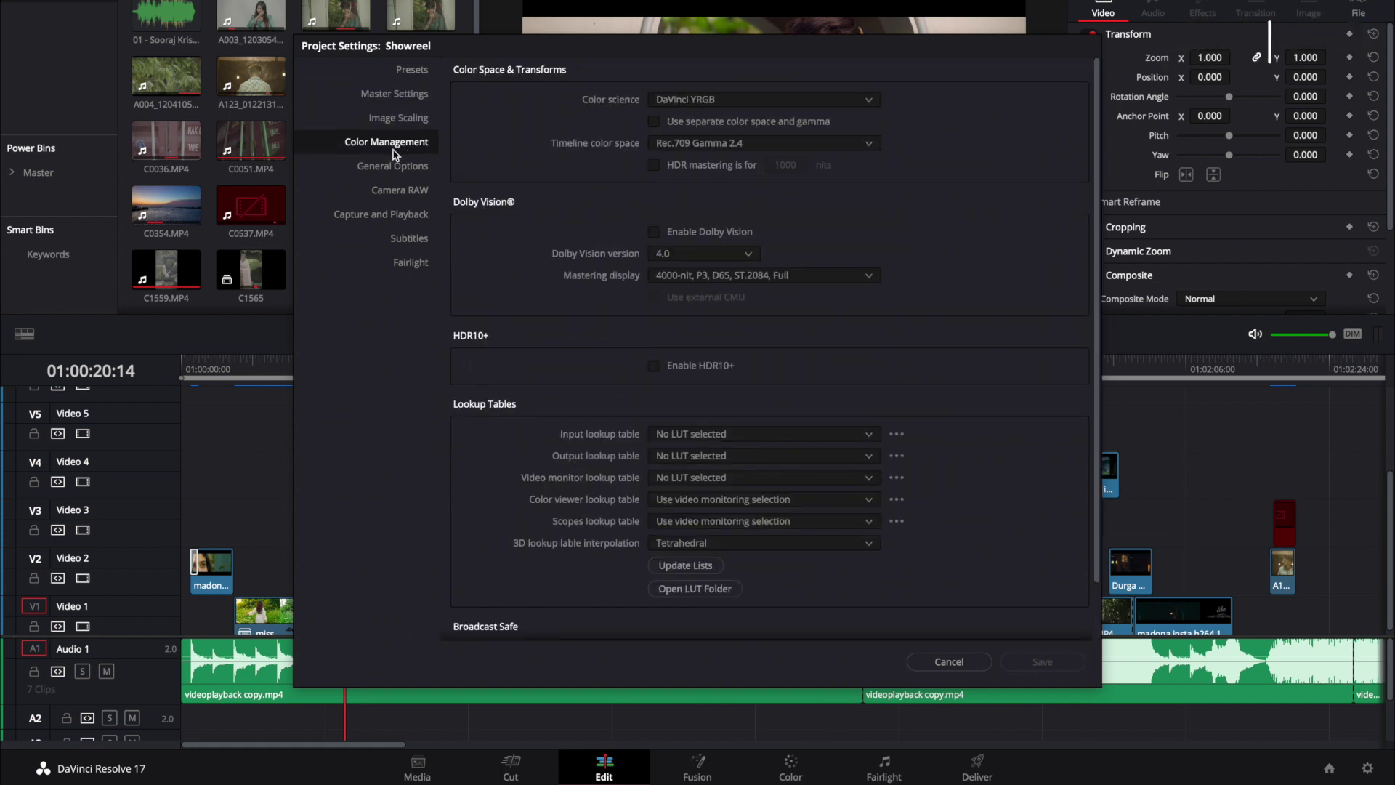
click(857, 100)
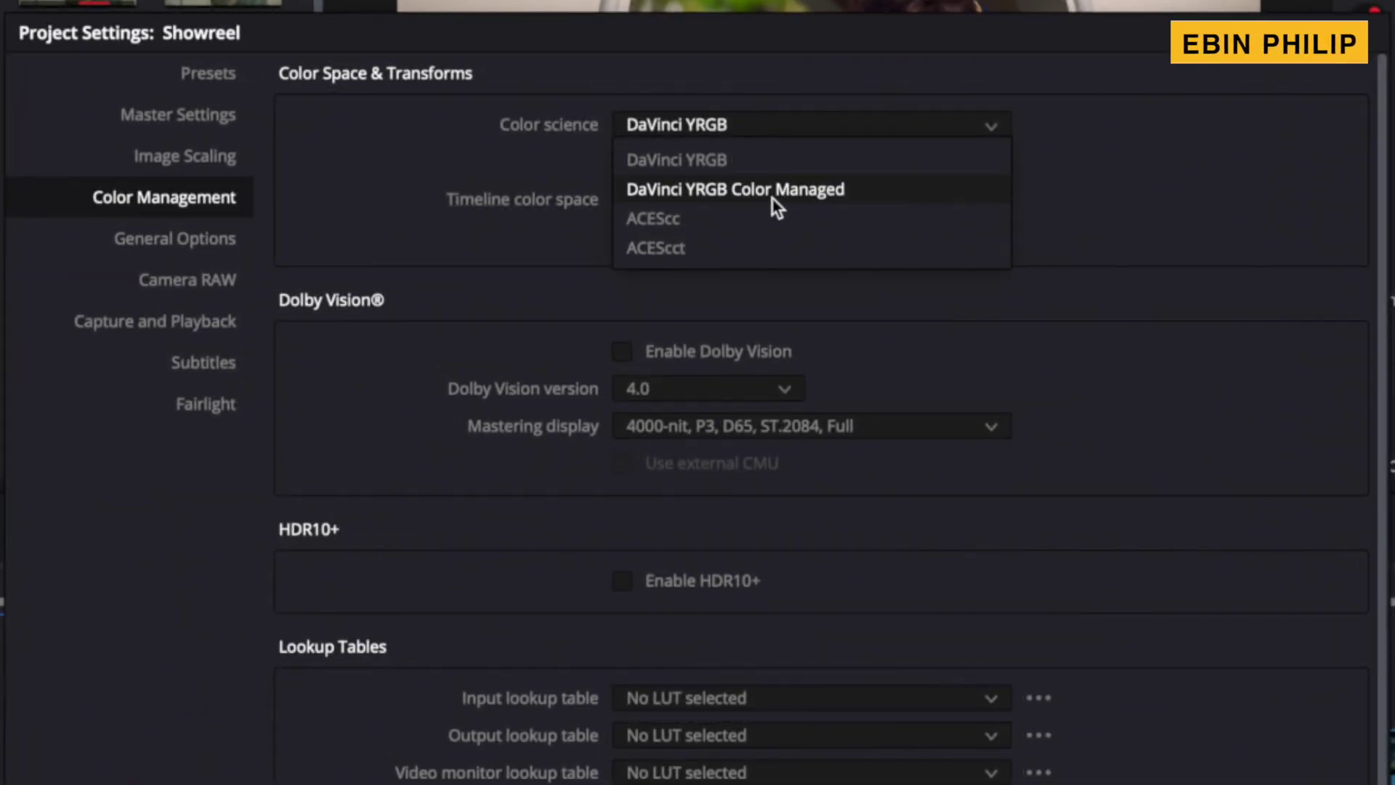
click(757, 156)
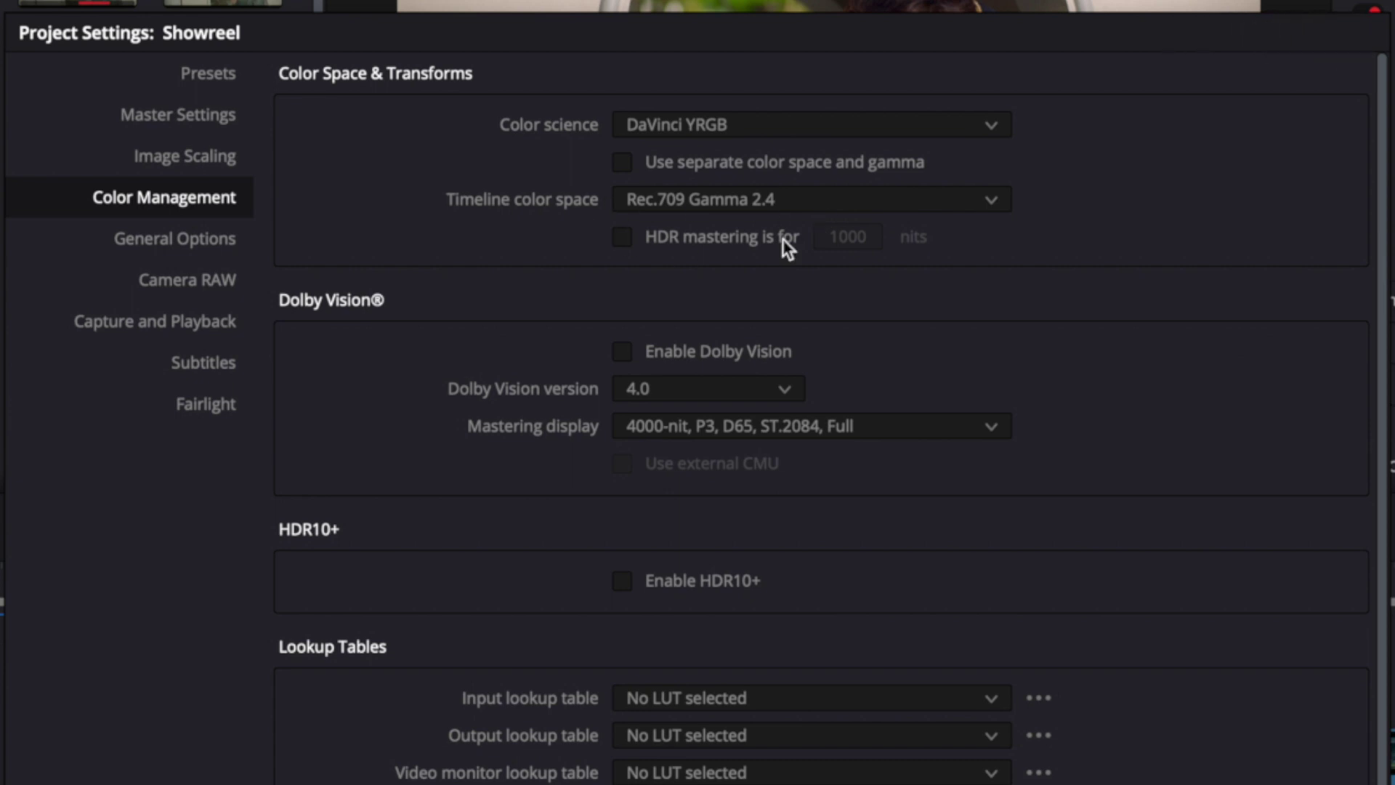
Leave Rec.709 Gamma 2.4, no input LUT and Tetrahedral interpolation unchanged, then open General Options
click(860, 203)
click(860, 202)
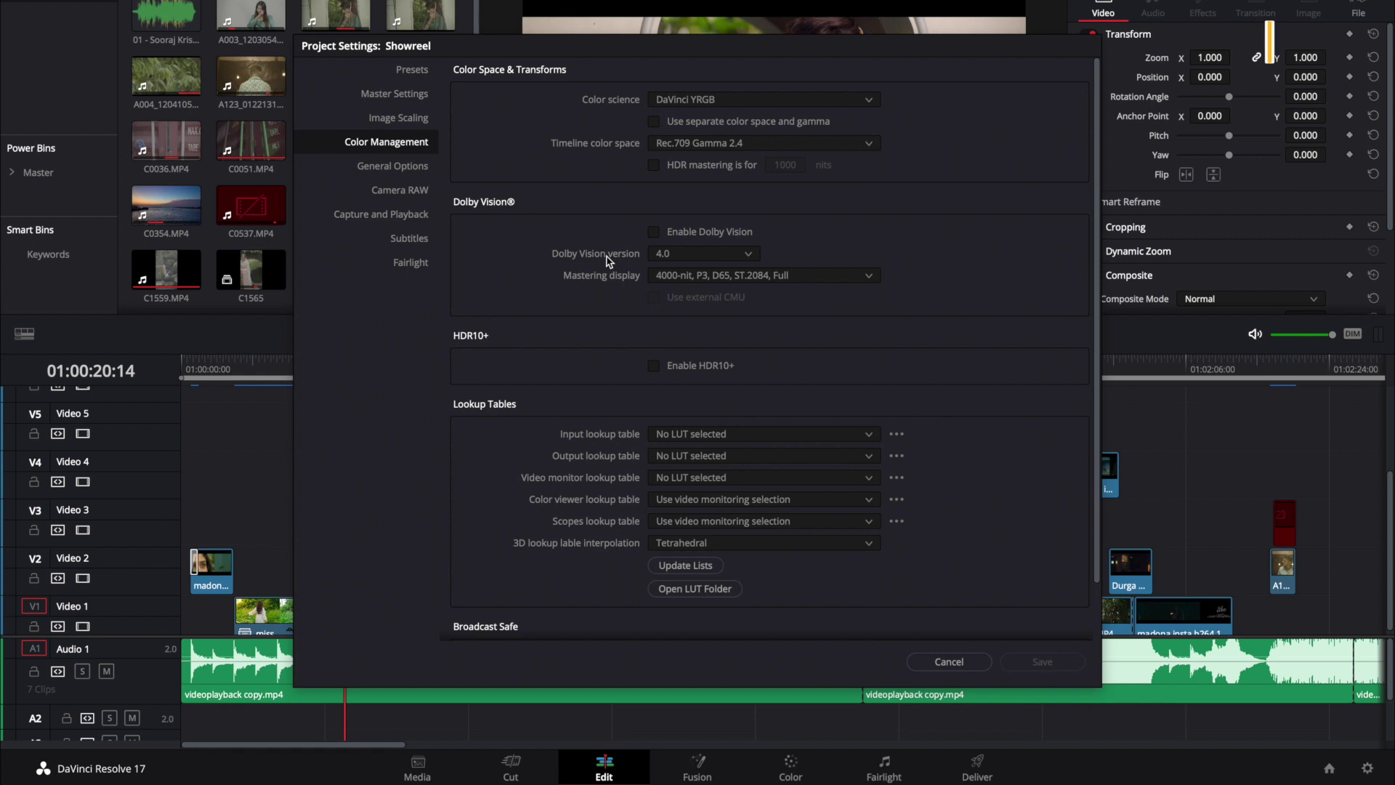
scroll(638, 394, down, 2)
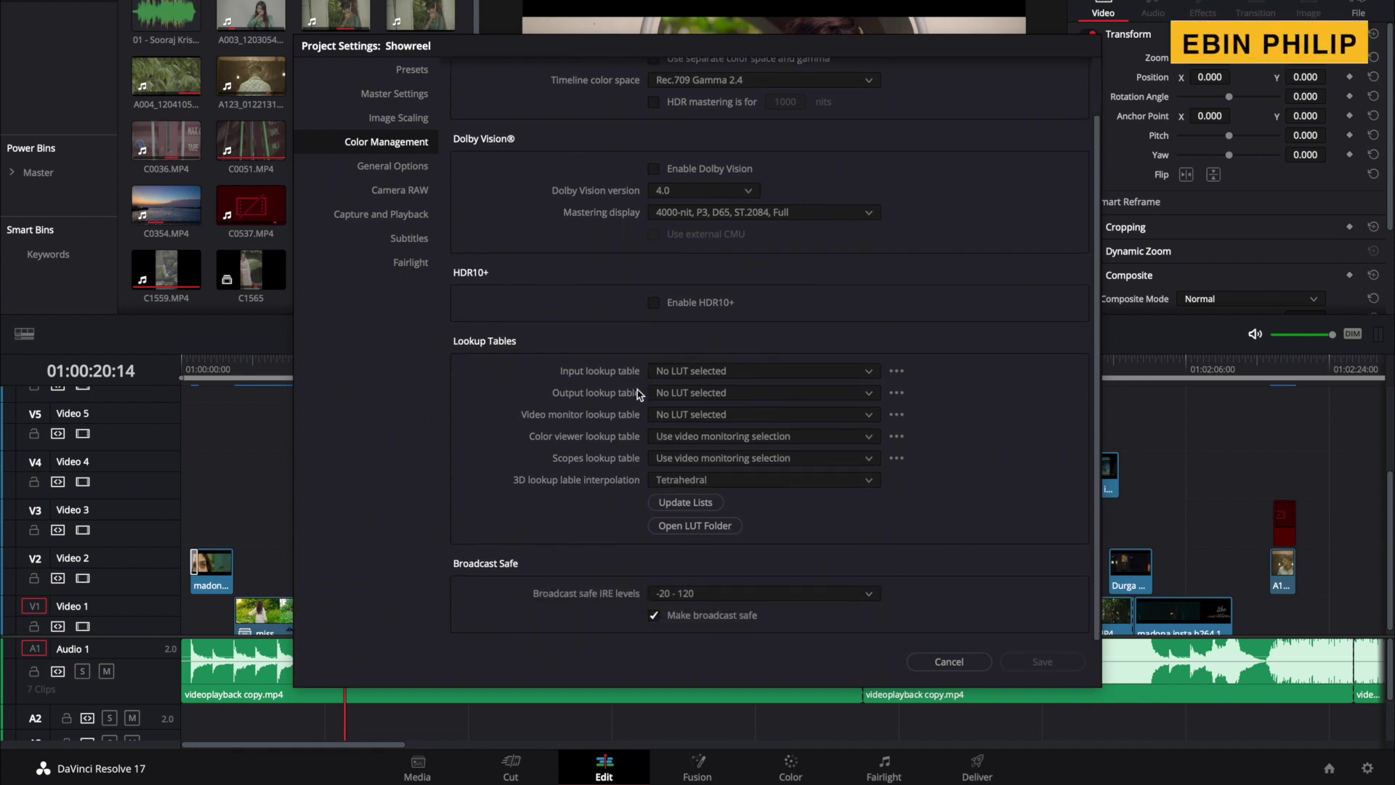
click(776, 374)
click(812, 336)
click(752, 483)
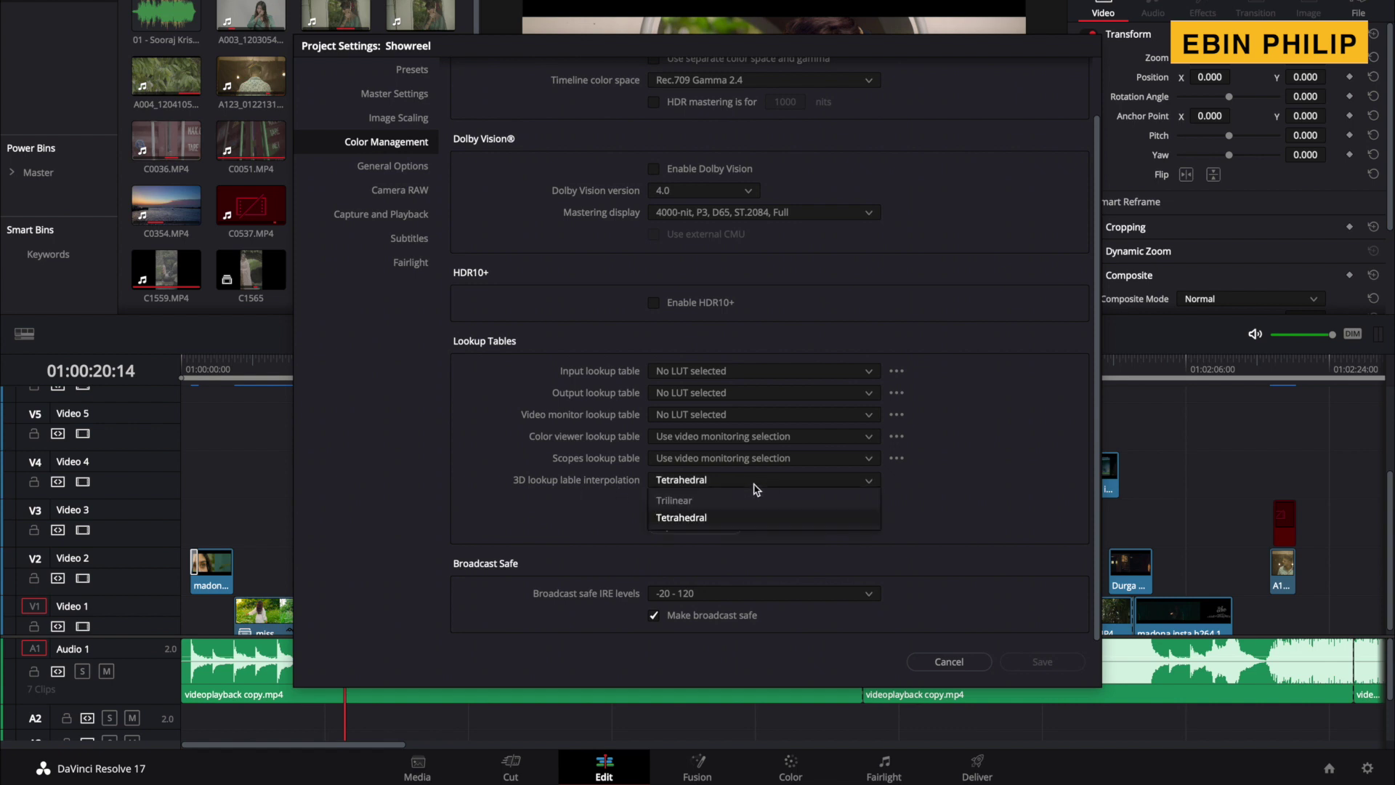
click(717, 518)
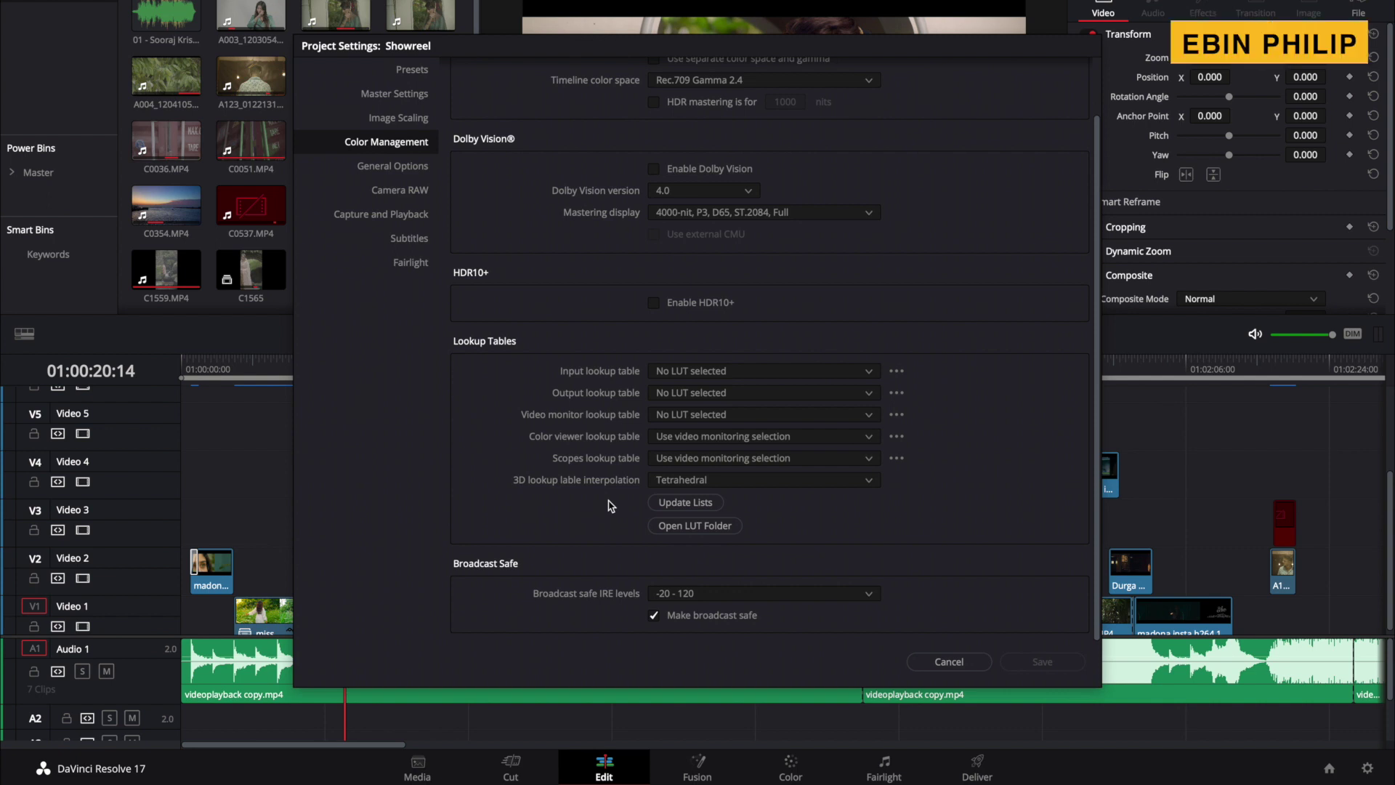
click(420, 167)
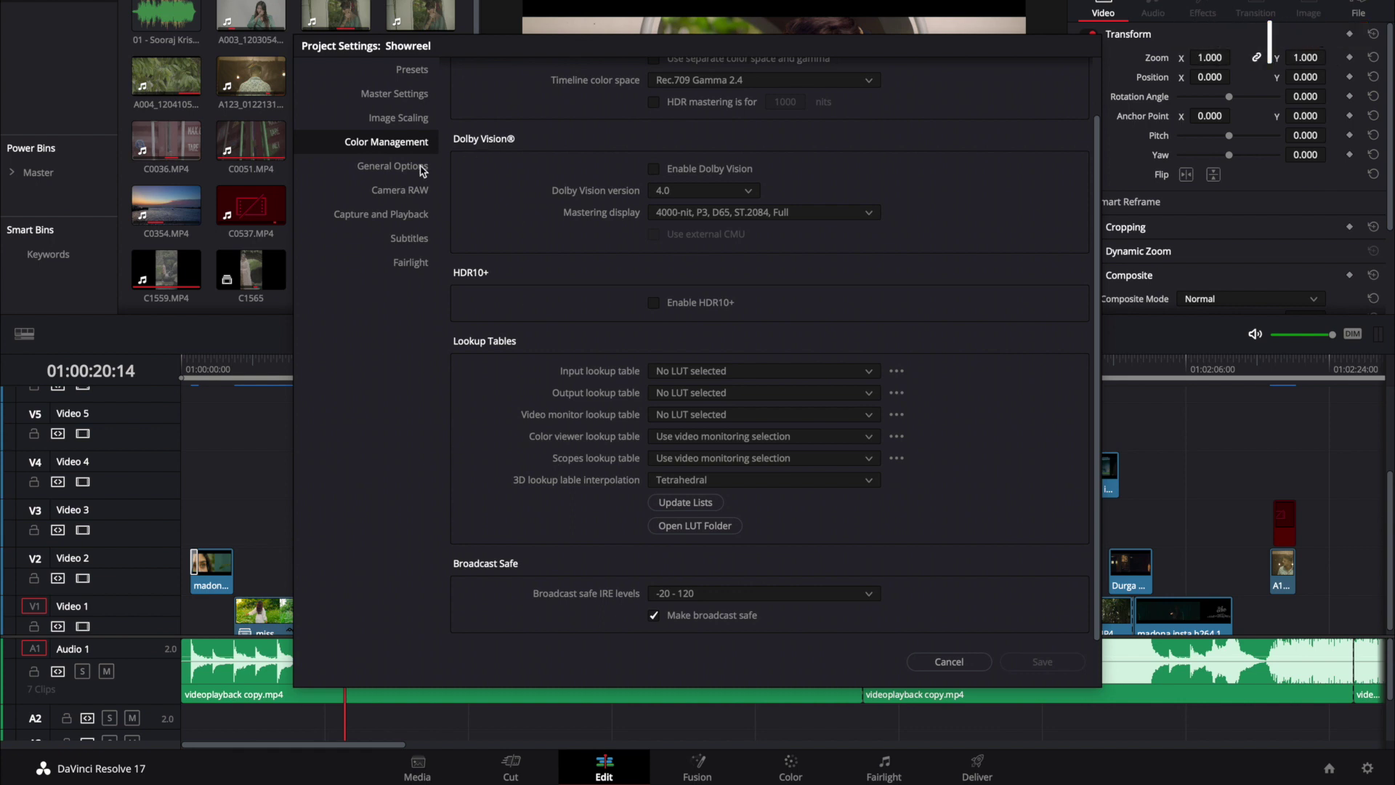
Review the Camera RAW and Capture and Playback project settings pages
scroll(574, 375, down, 5)
click(396, 190)
click(410, 213)
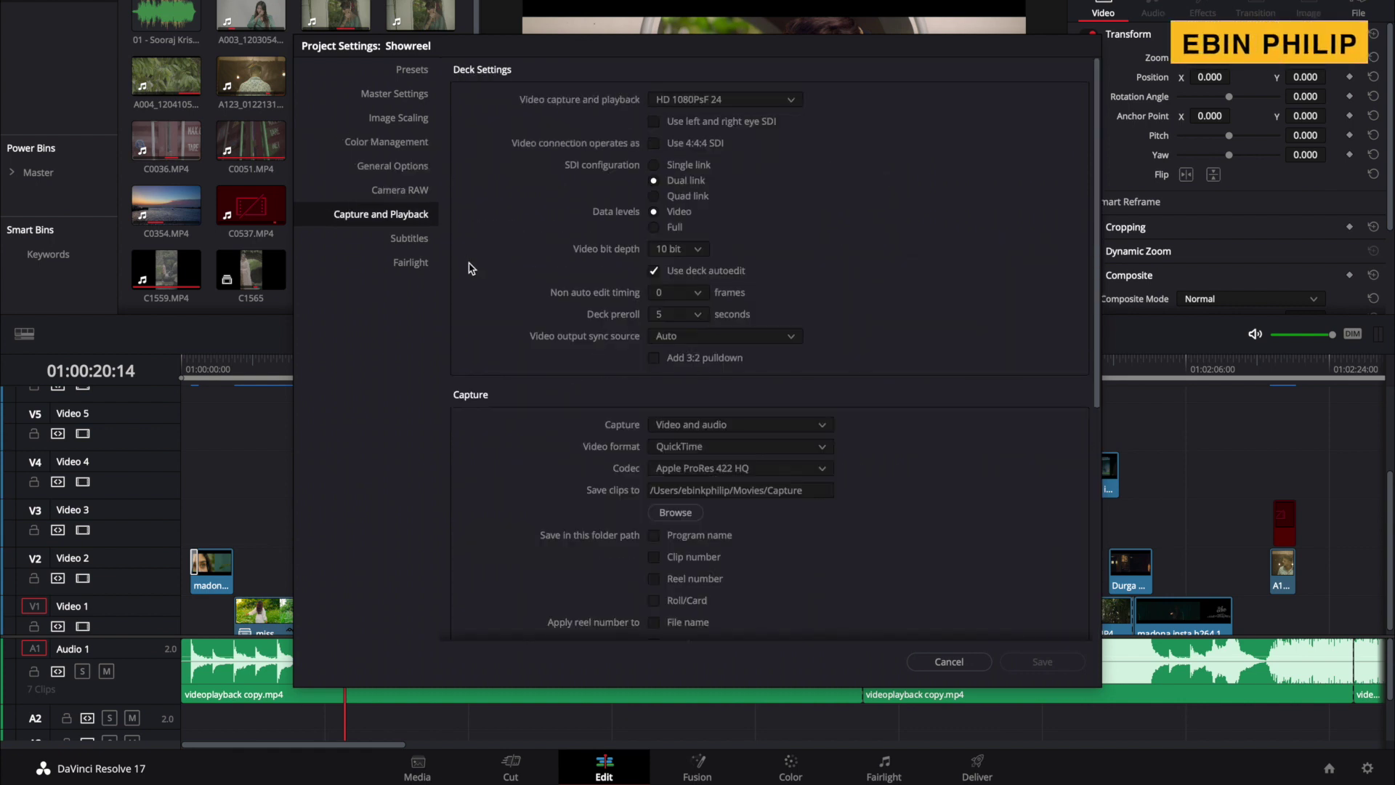
scroll(781, 538, down, 5)
scroll(781, 537, up, 5)
Check the Subtitles and Fairlight pages, then cancel Project Settings without saving
scroll(781, 538, down, 4)
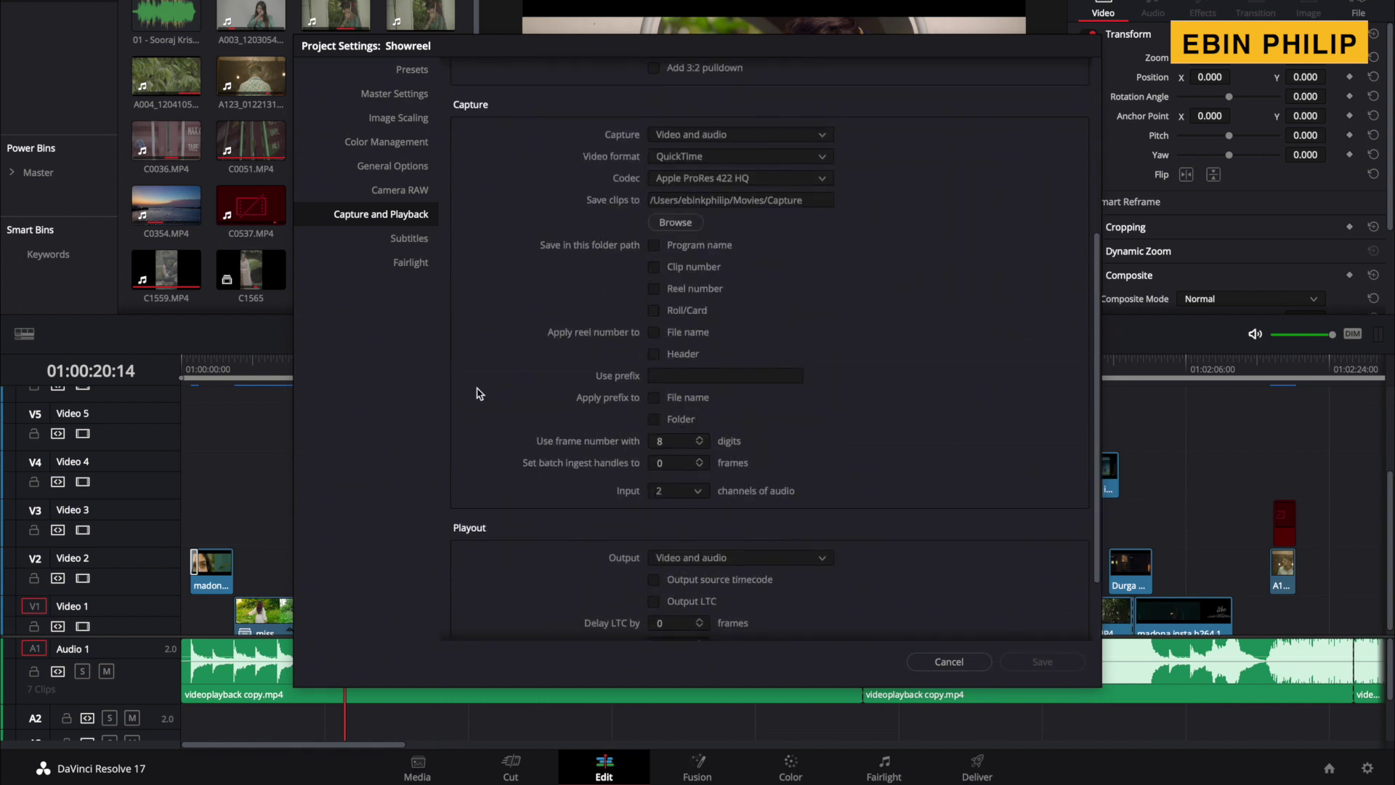
scroll(480, 393, down, 3)
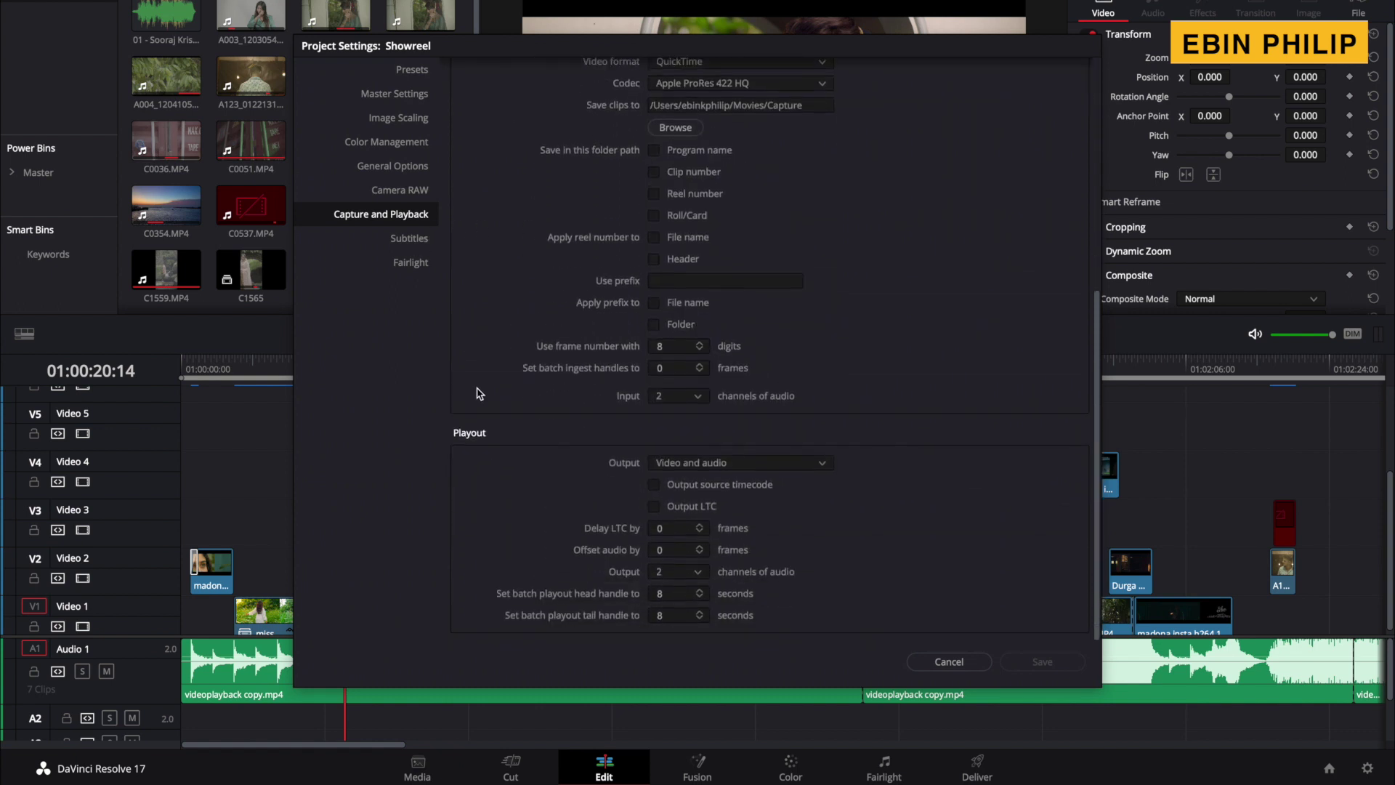
click(407, 266)
click(964, 662)
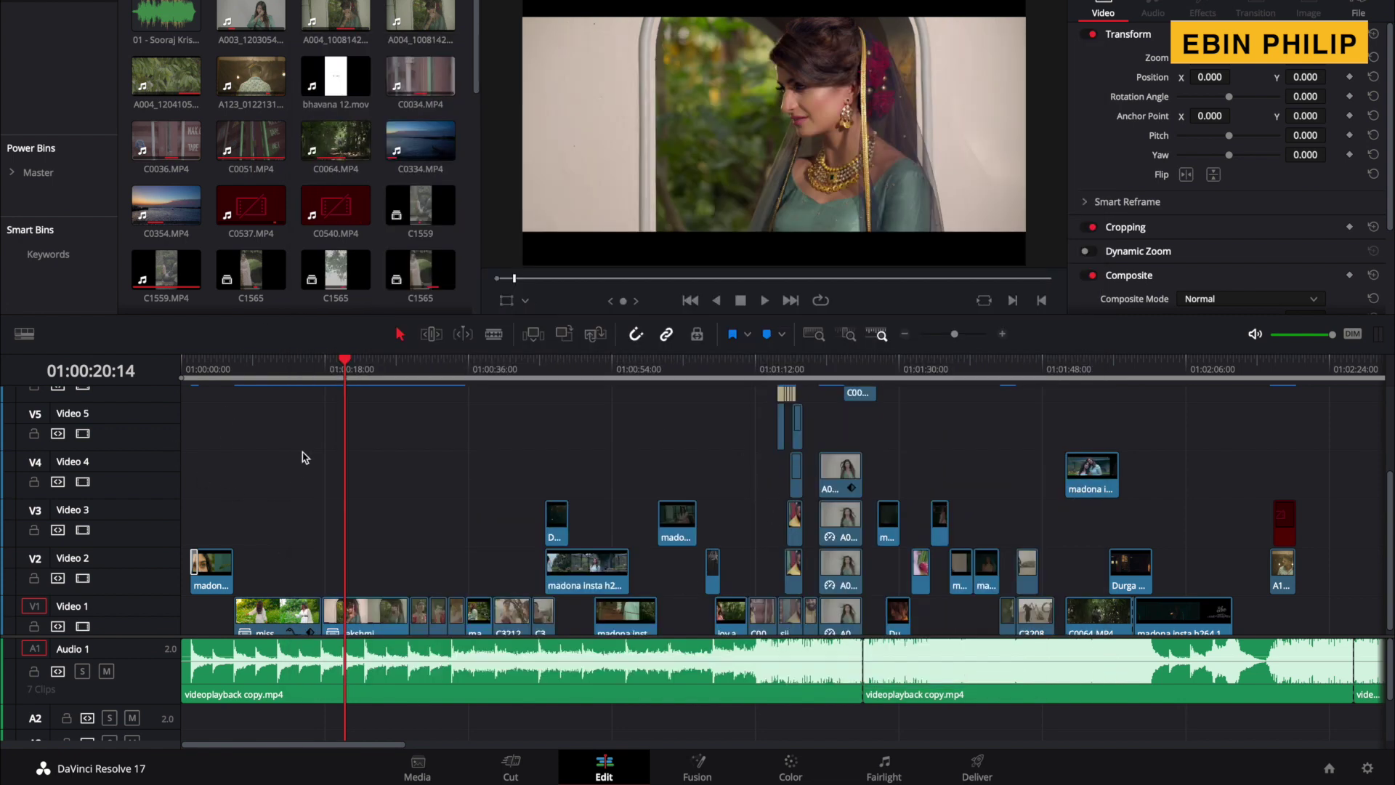
scroll(296, 57, down, 10)
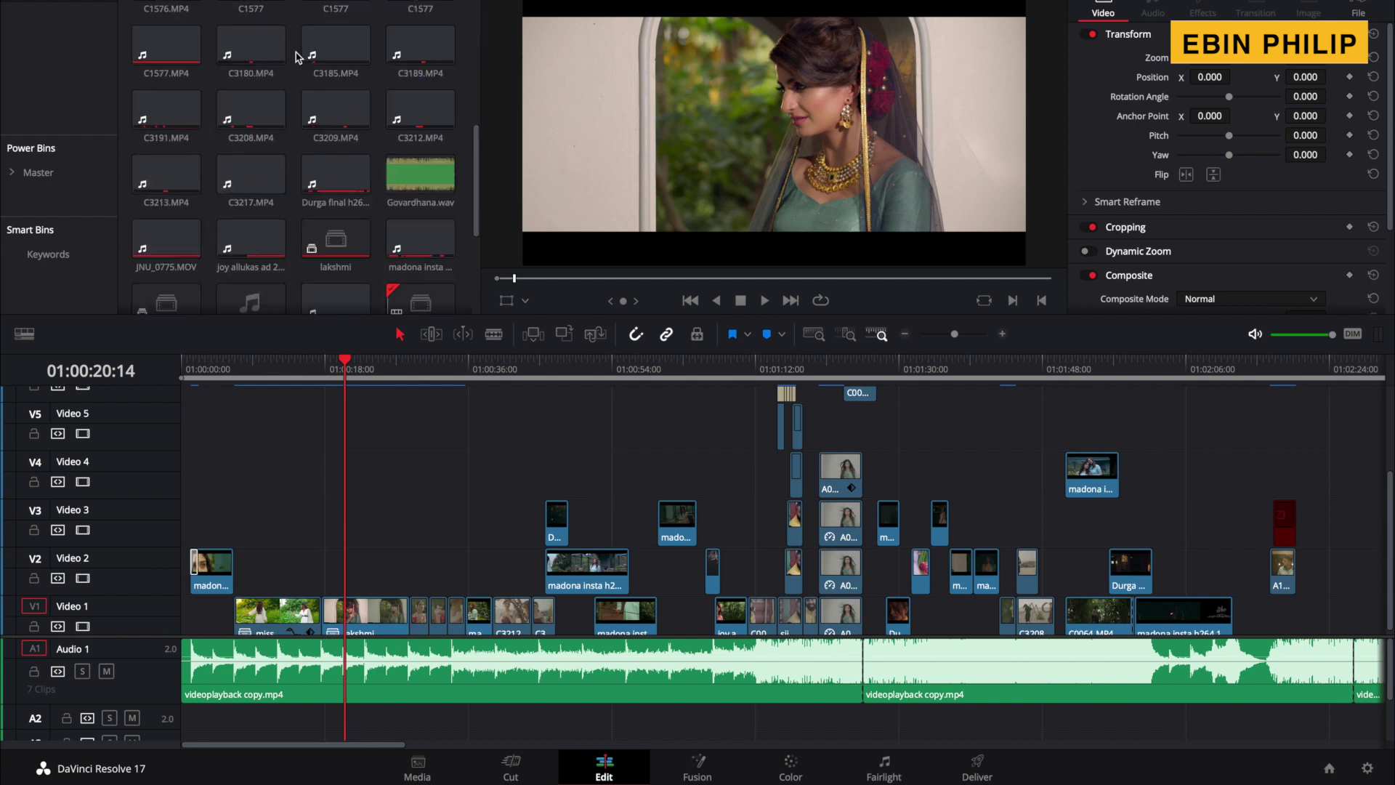